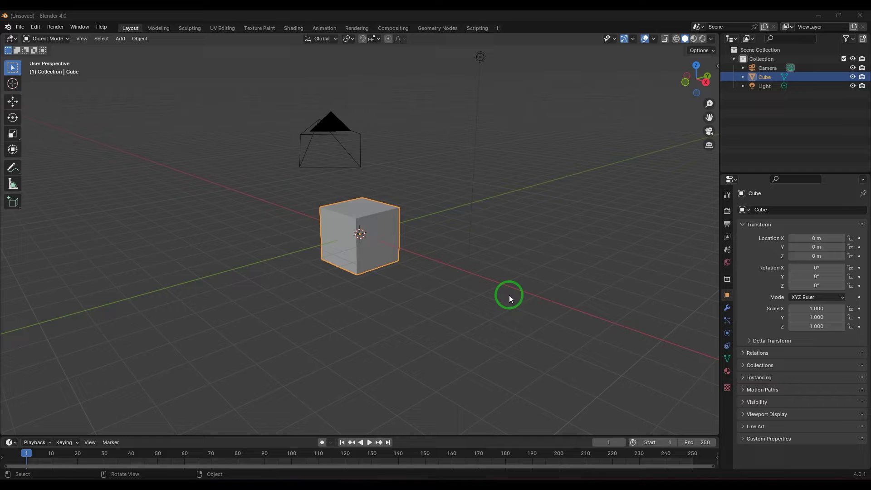
click(21, 27)
mouse_move(33, 37)
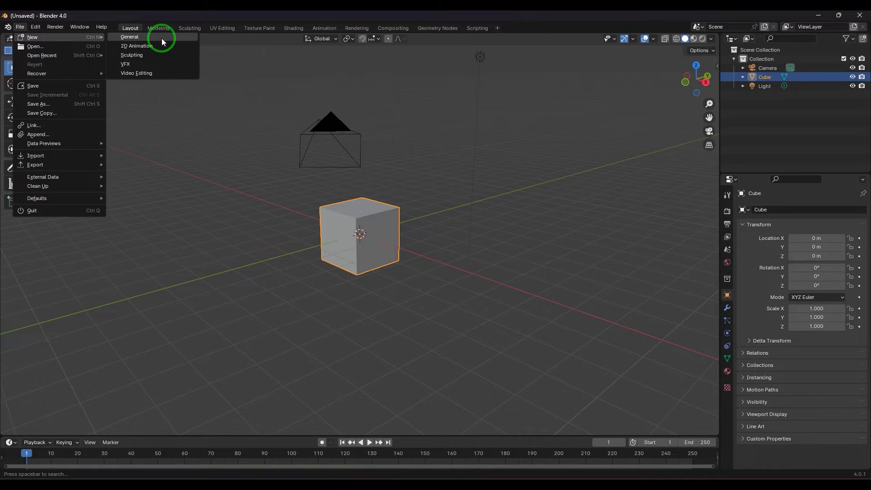
middle_drag(317, 181, 458, 263)
middle_drag(388, 321, 347, 307)
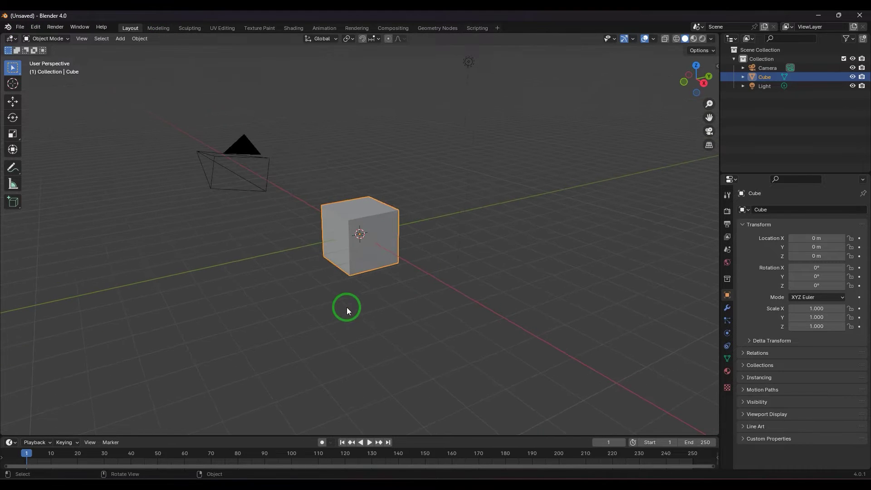
Step: Delete the default cube from the scene
click(391, 315)
click(373, 265)
key(Delete)
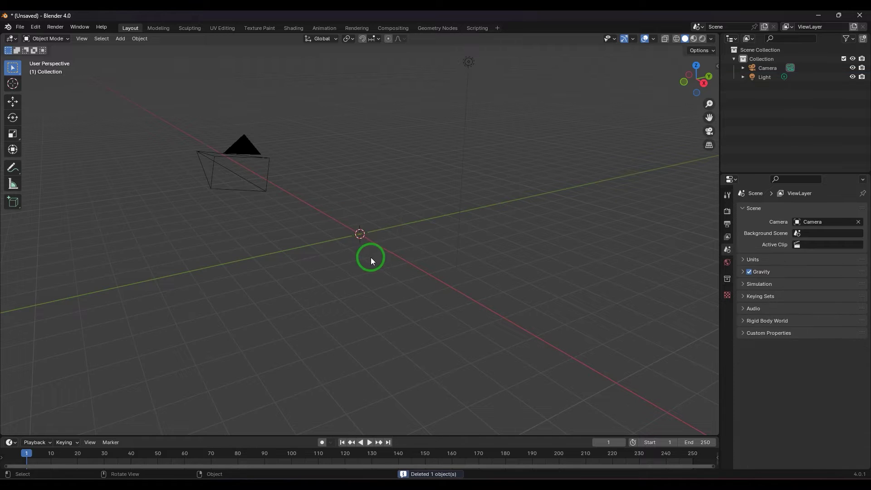
Step: Add a Monkey mesh at the world origin and leave it deselected
click(121, 39)
mouse_move(127, 51)
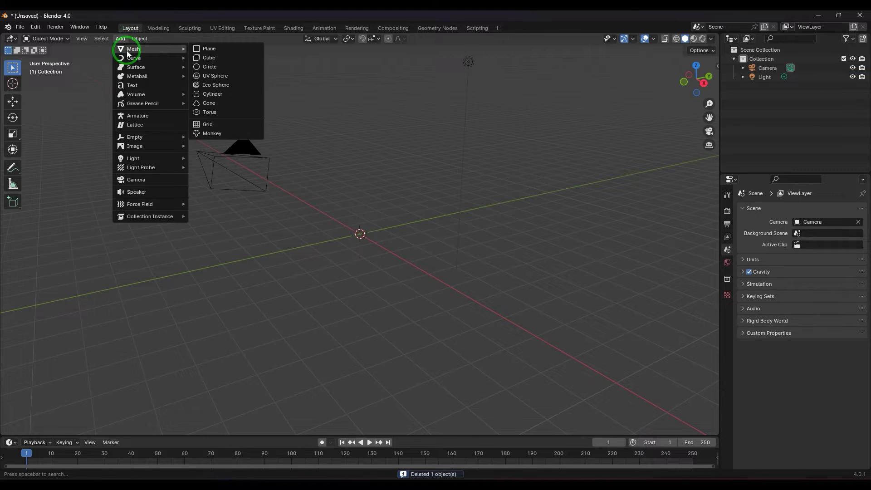
click(220, 132)
middle_drag(353, 352, 398, 339)
click(407, 332)
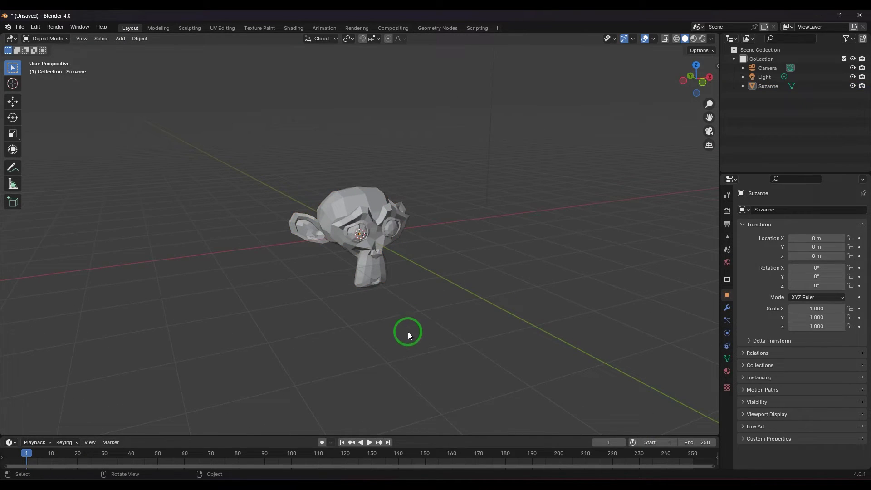
Step: Select the monkey from the scene collection, clear the selection, and select it again in the viewport
click(776, 87)
click(578, 284)
click(368, 282)
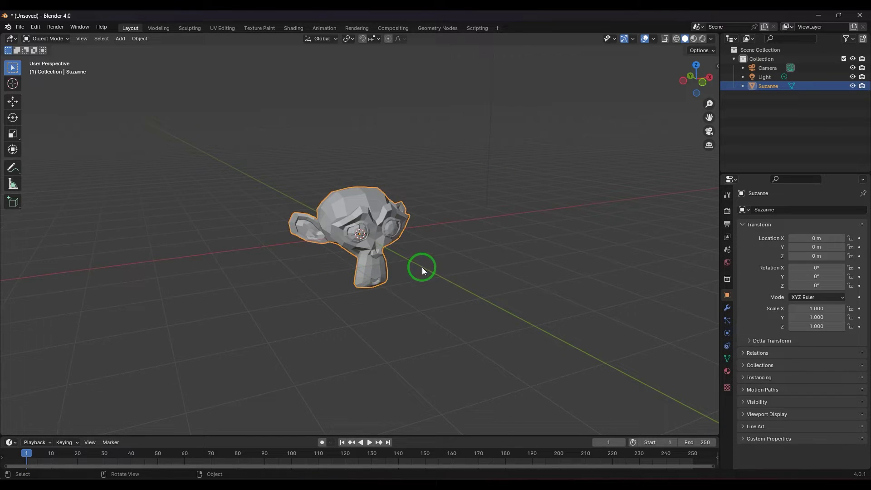
middle_drag(371, 333, 390, 331)
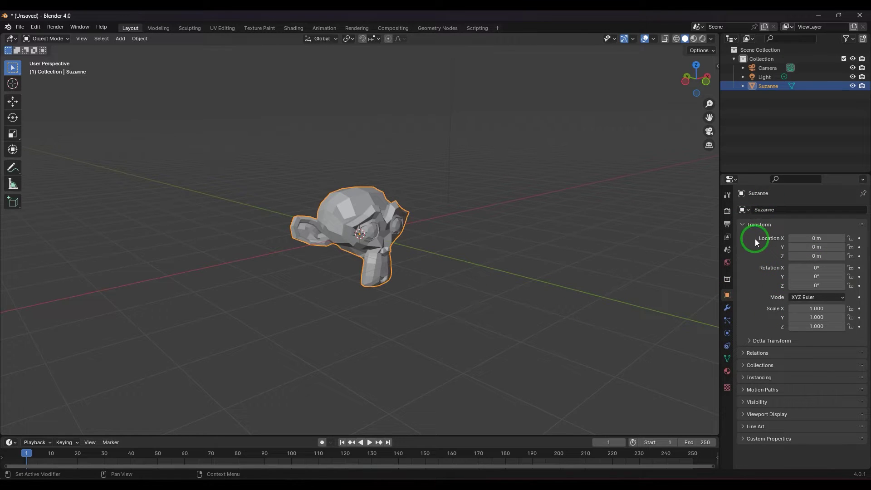
Step: Look through the tool and render properties, and return to the monkey's object properties with the Transform settings expanded
click(726, 196)
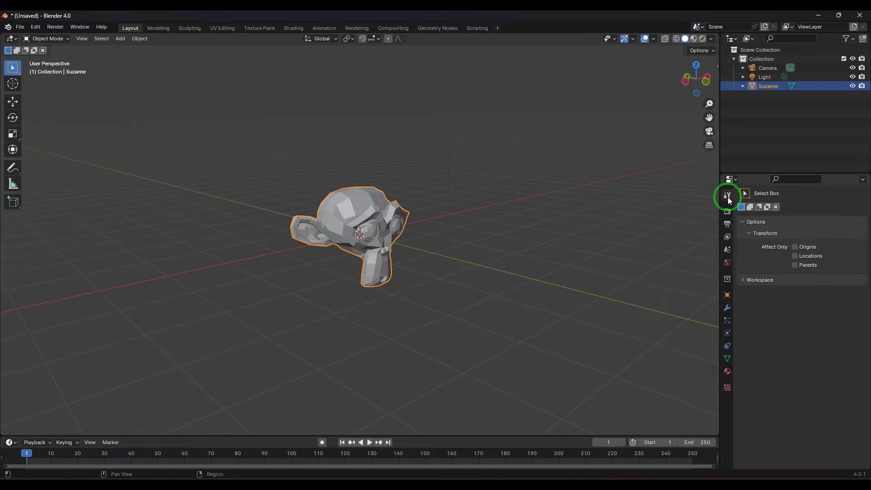
click(727, 211)
click(726, 295)
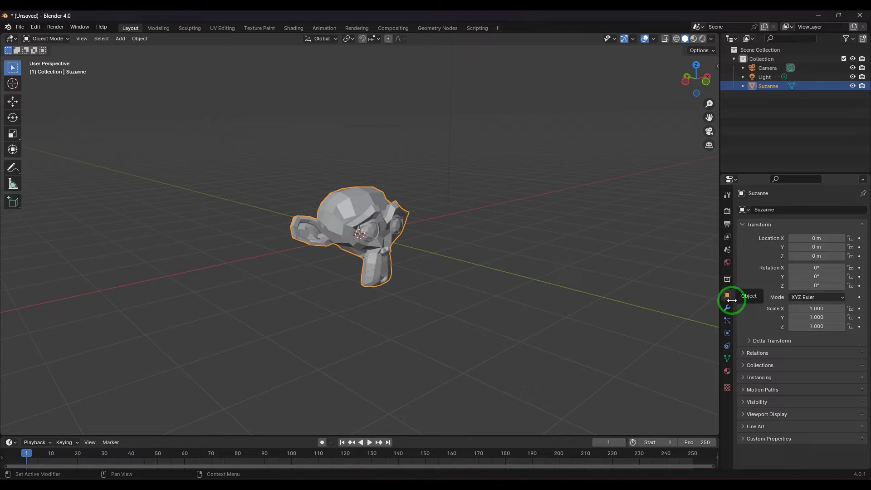
click(751, 224)
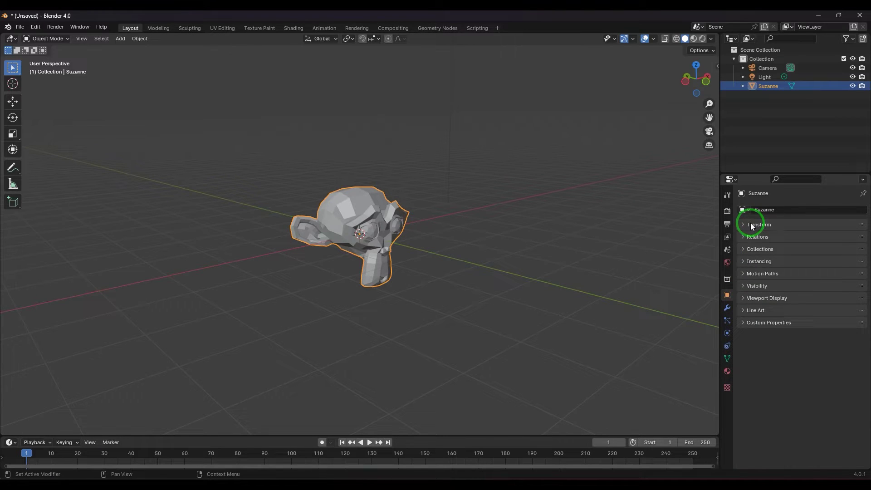
click(751, 224)
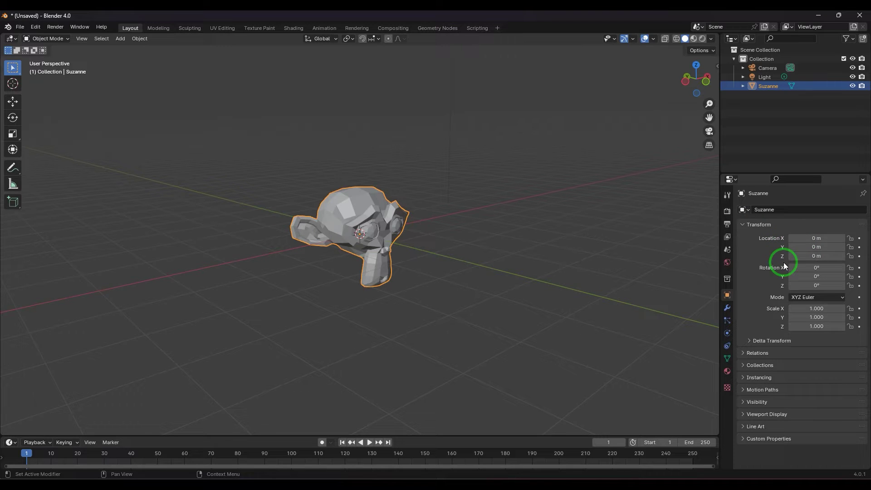
Step: Set the monkey's X location to 5 m and change it to -5 m
click(822, 240)
text(5)
key(Return)
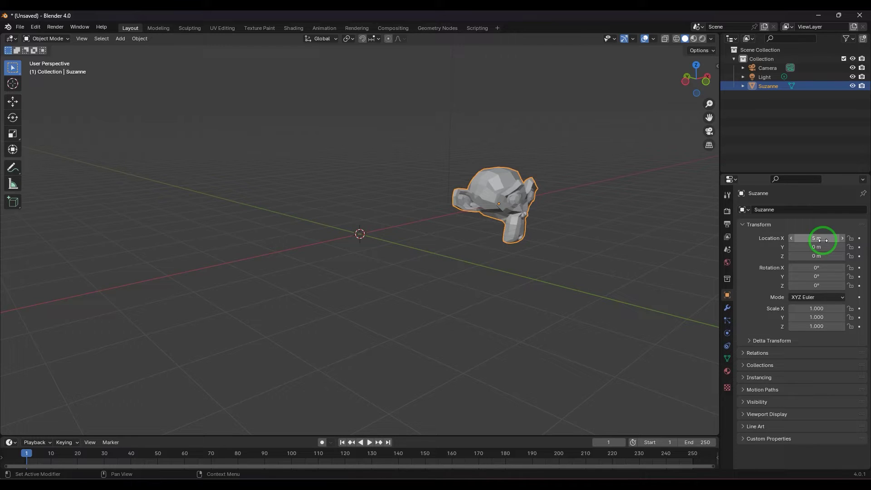
click(823, 240)
text(-5)
key(Return)
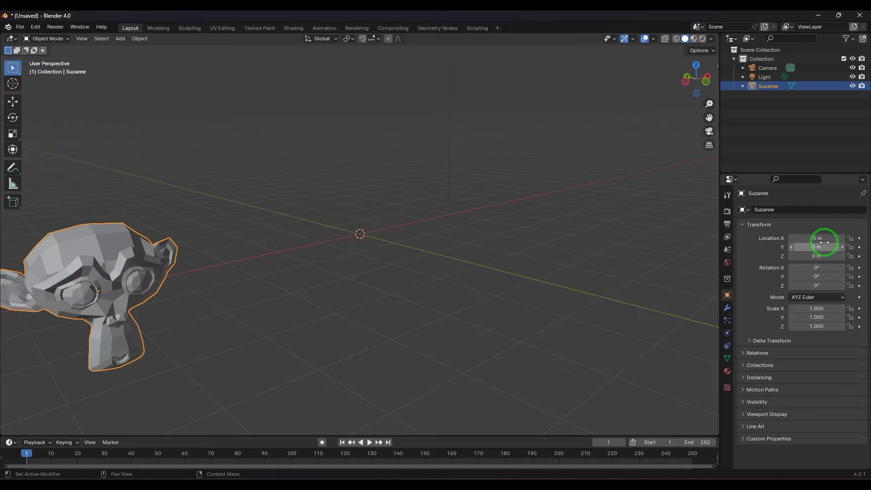
Step: Set the monkey's Y location to 4.58 m and its Z location to 6.5 m
click(825, 245)
text(4.58)
key(Return)
click(830, 257)
text(6.5)
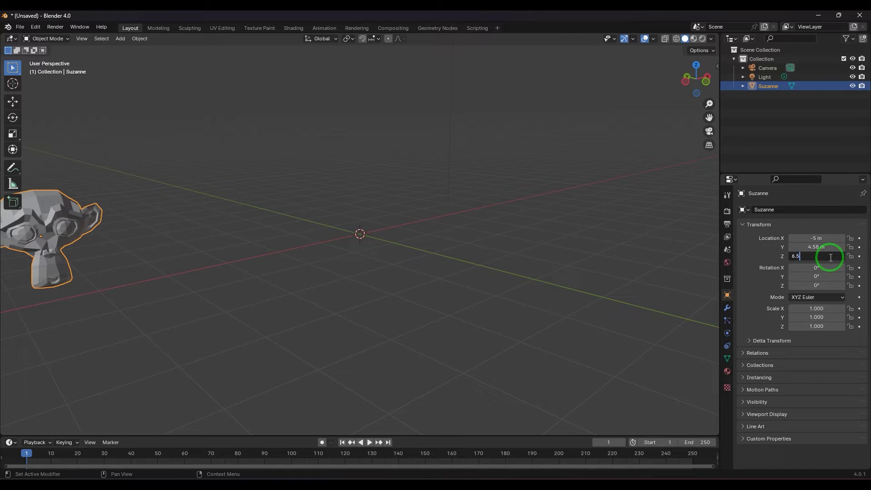
key(Return)
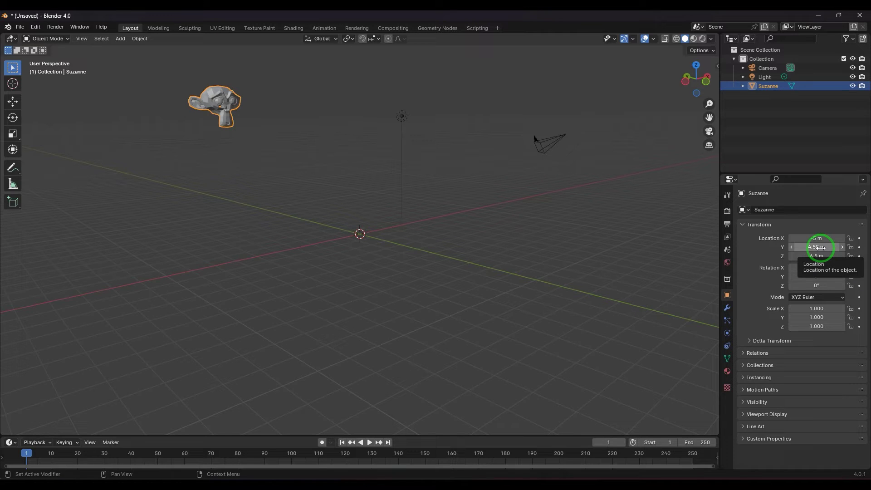
Step: Reset the monkey's location to 0 m on all three axes
key(BackSpace)
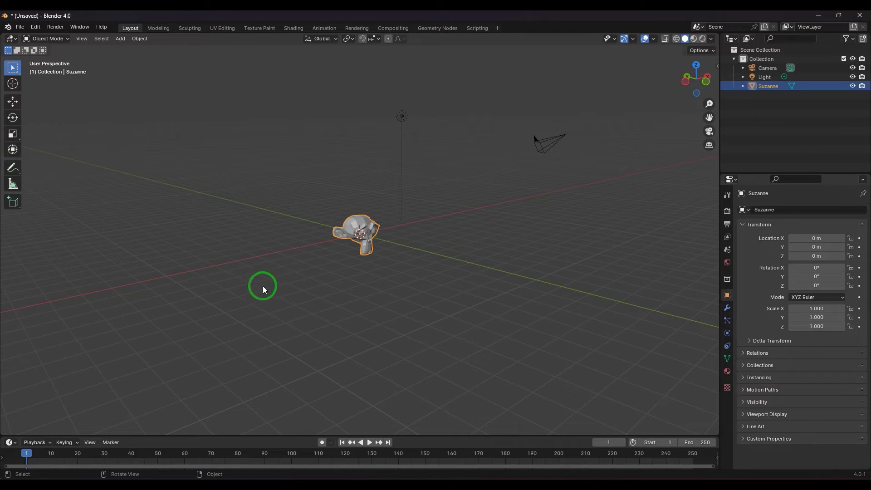
scroll(330, 279, up, 3)
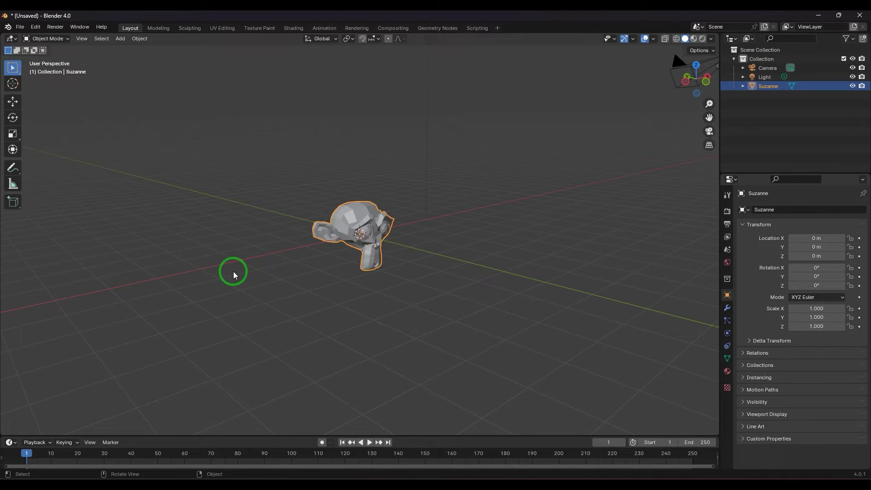
Step: Cycle the selection tool through its modes several times, ending on Tweak
key(w)
key(w)
key(w)
key(w)
key(w)
key(w)
key(w)
key(w)
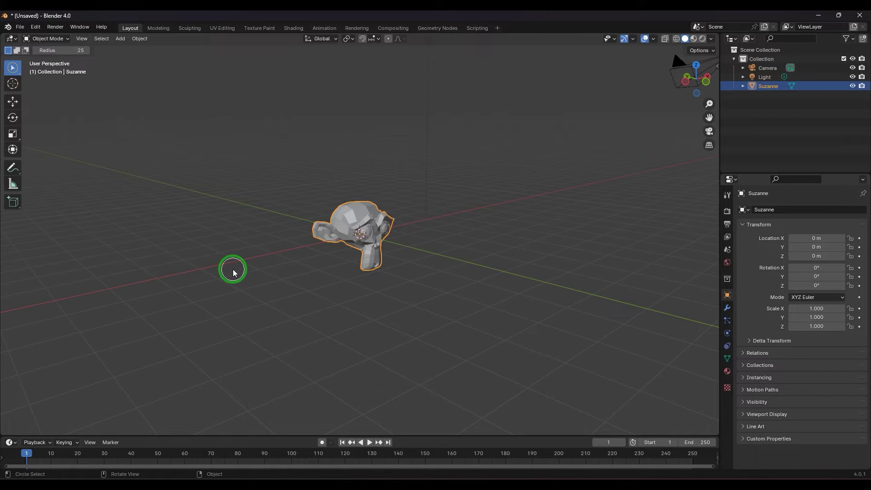
key(w)
key(w)
key(w)
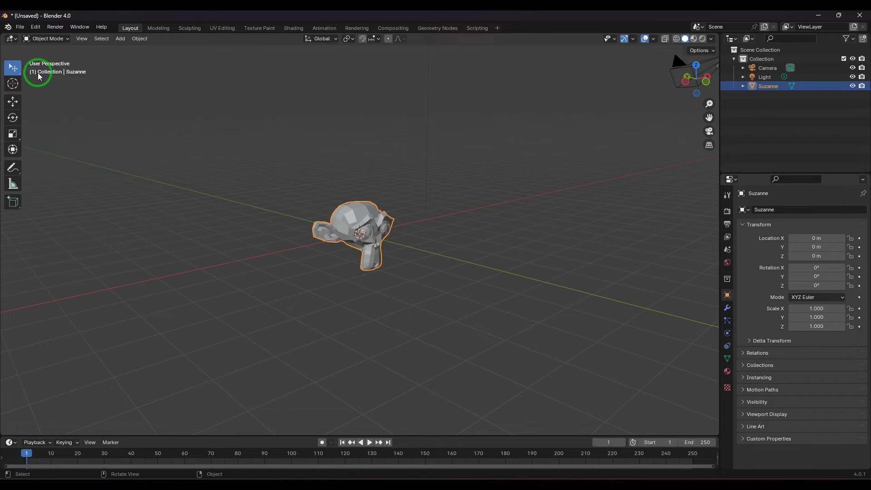
key(w)
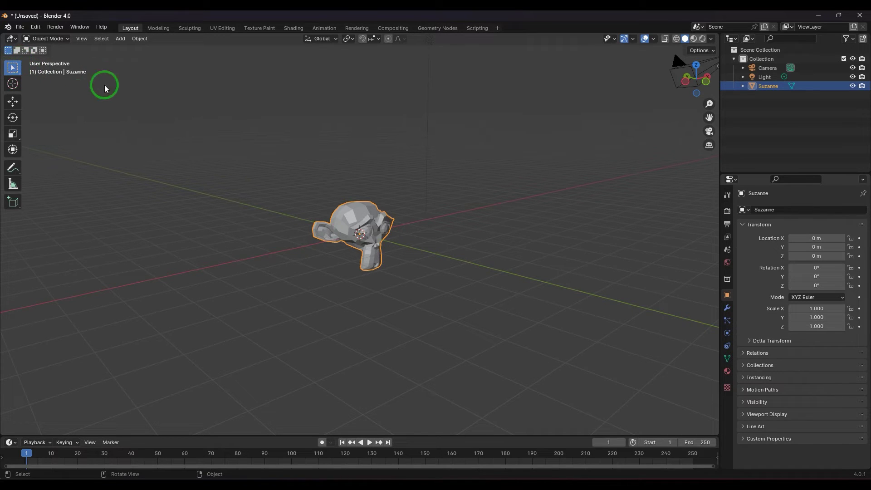
key(w)
key(w)
key(w)
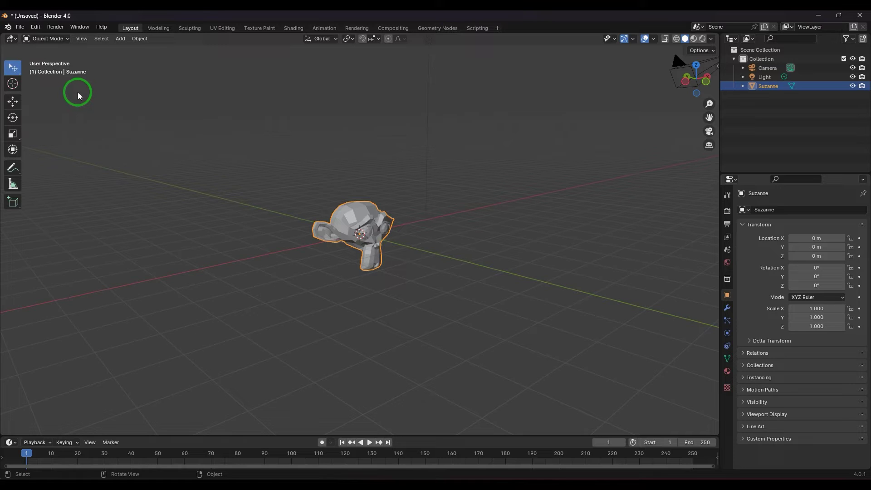
Step: Use Tweak to select the monkey and deselect it again by picking empty space
click(202, 183)
click(399, 307)
click(366, 226)
click(231, 270)
click(361, 304)
click(314, 235)
click(41, 81)
Step: Switch to the Select Box tool and box-select the monkey
click(14, 68)
click(13, 68)
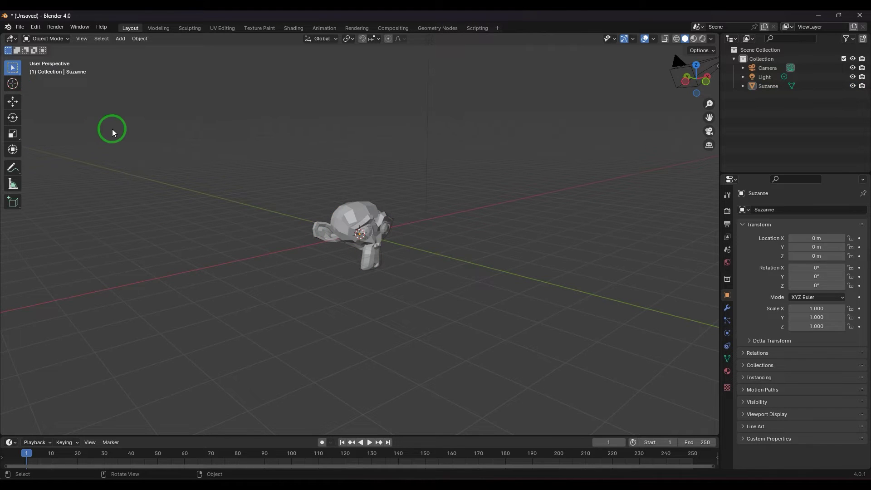
drag(215, 134, 338, 281)
Step: Switch the selection tool to Tweak and alternately select and deselect the monkey, leaving it selected
key(w)
key(w)
key(w)
click(319, 251)
click(326, 230)
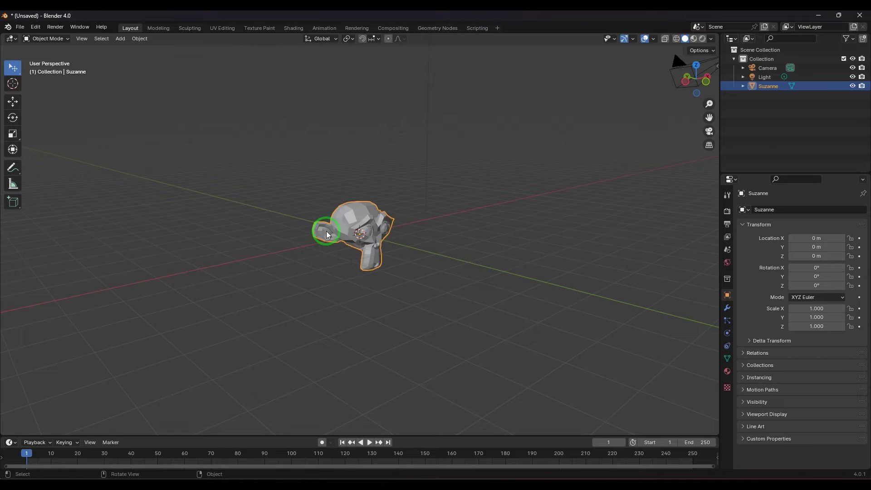
click(309, 290)
click(329, 230)
Step: Activate the Move tool and repeatedly select and deselect the monkey, leaving it deselected
click(12, 102)
click(321, 274)
click(323, 234)
click(284, 249)
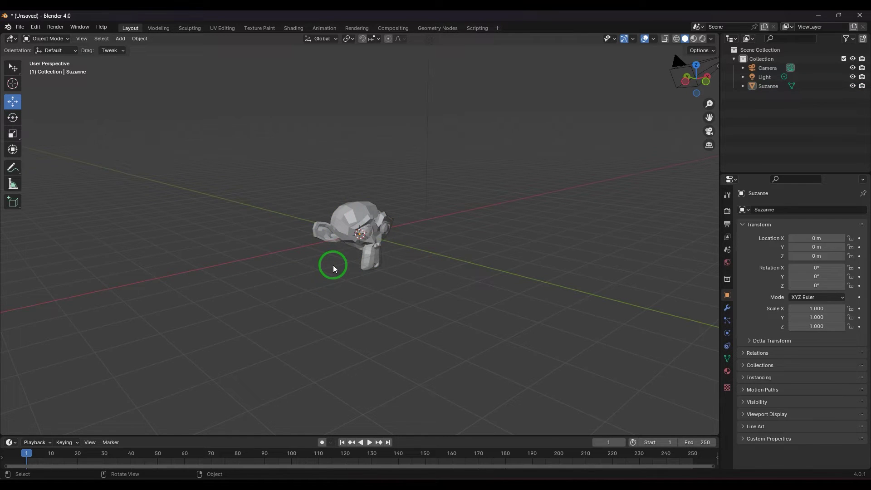
click(331, 239)
click(327, 279)
click(326, 230)
click(323, 227)
click(326, 232)
click(287, 274)
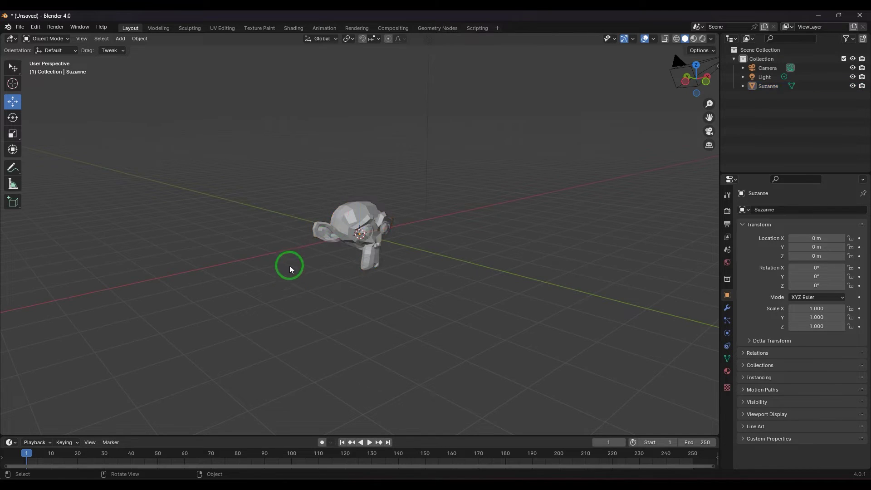
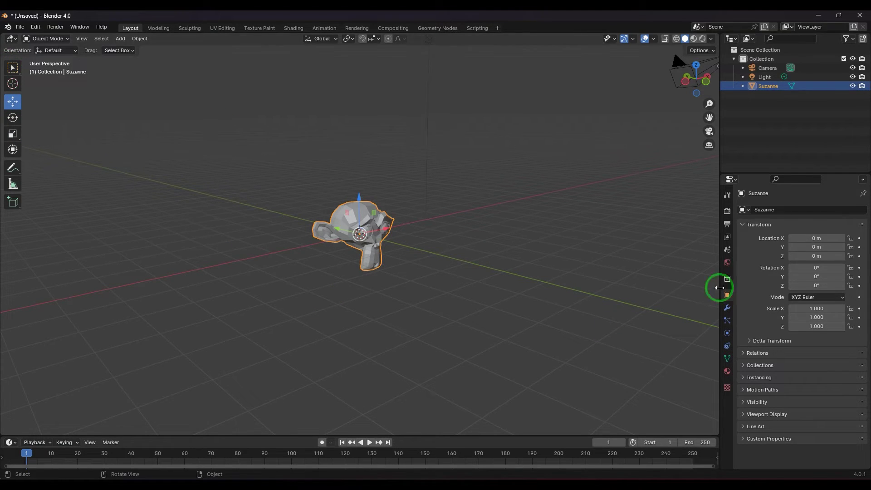
Step: Set the Move tool's drag action to Tweak in the tool properties, then deselect and reselect the monkey
click(728, 195)
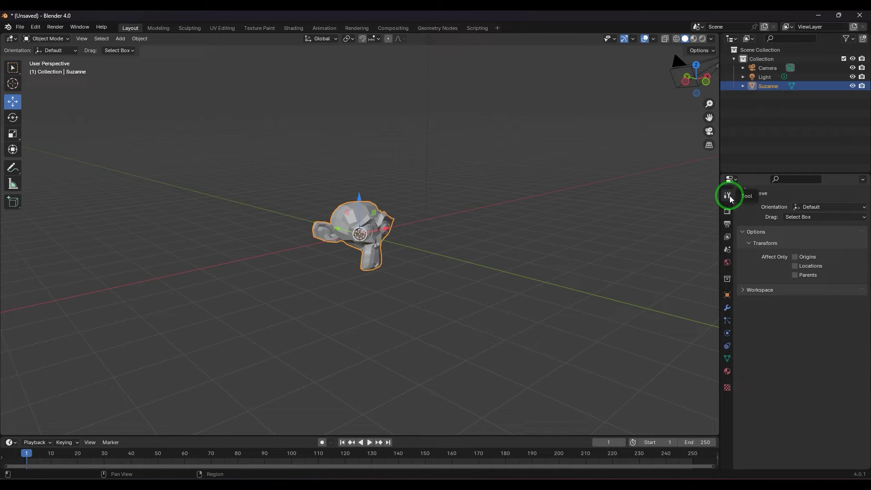
click(801, 217)
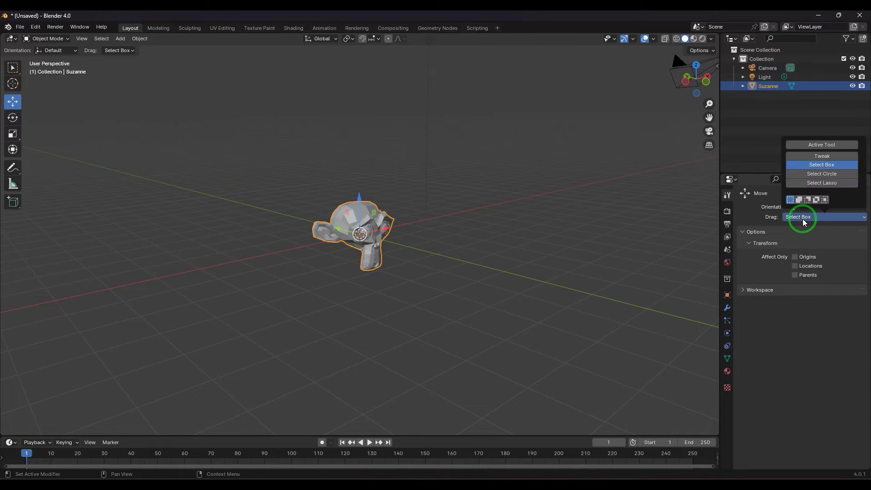
click(837, 156)
click(381, 358)
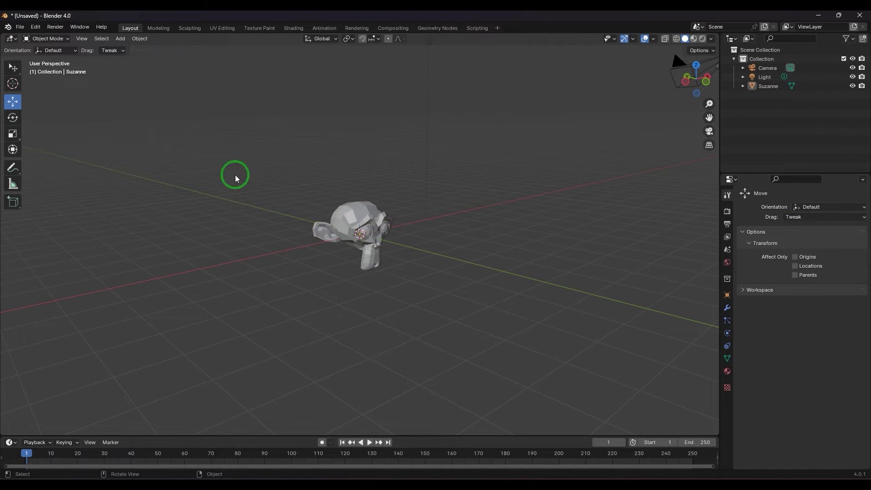
click(361, 204)
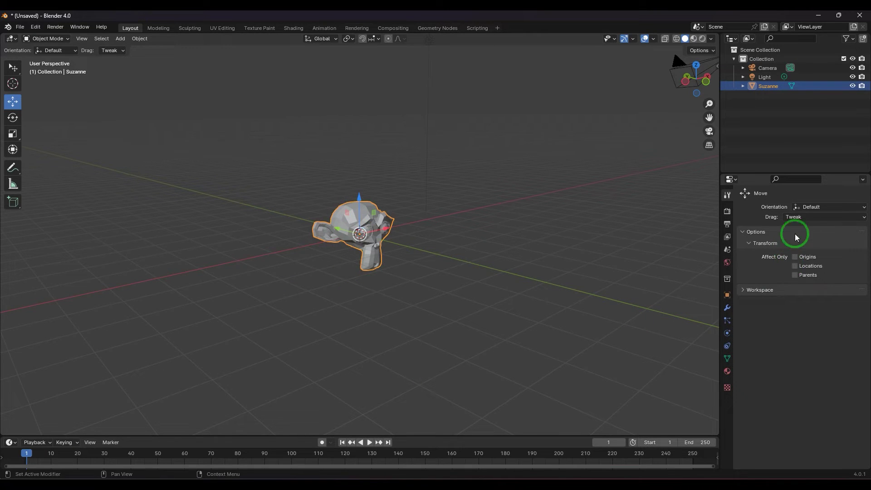
Step: Set the Move tool's drag action to Select Box and box-select the monkey
click(803, 217)
click(822, 189)
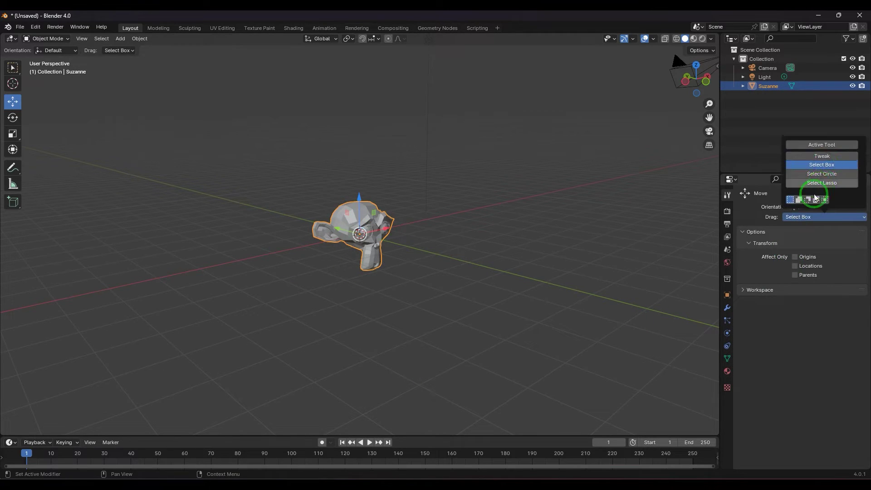
drag(217, 149, 367, 336)
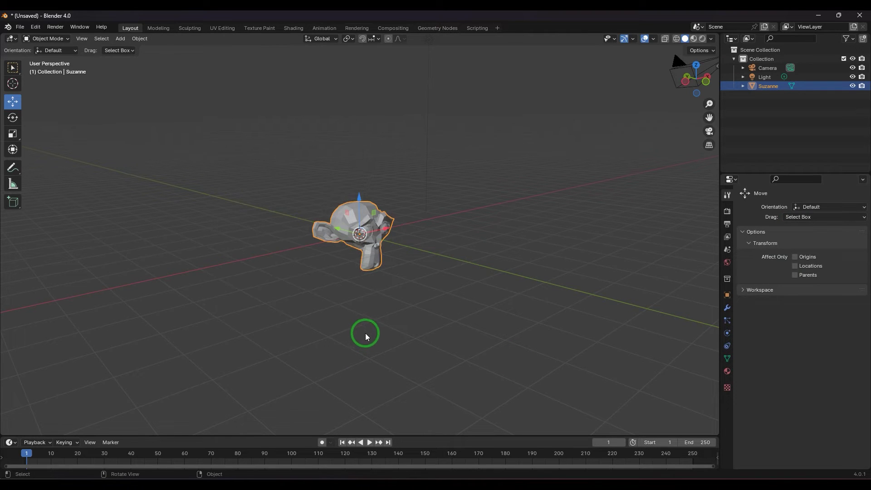
Step: Set the Move tool's drag action to Select Circle, deselect the monkey, and activate the Select Circle tool
click(800, 217)
click(821, 162)
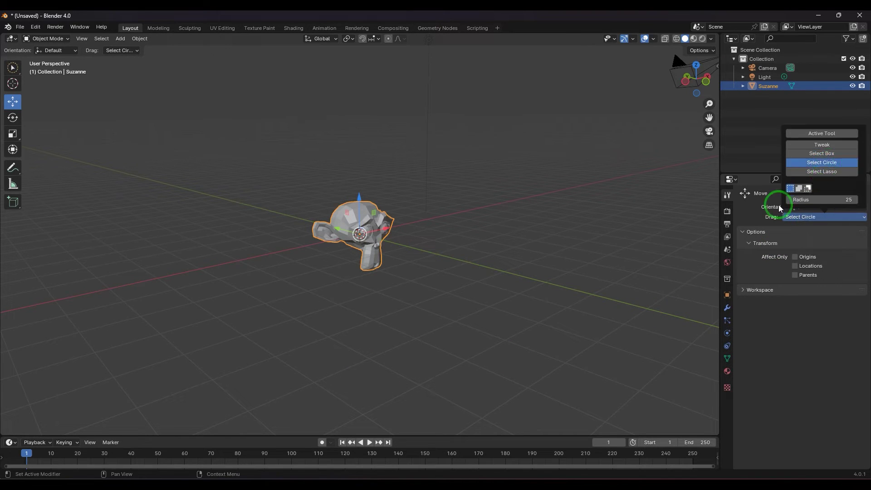
click(306, 308)
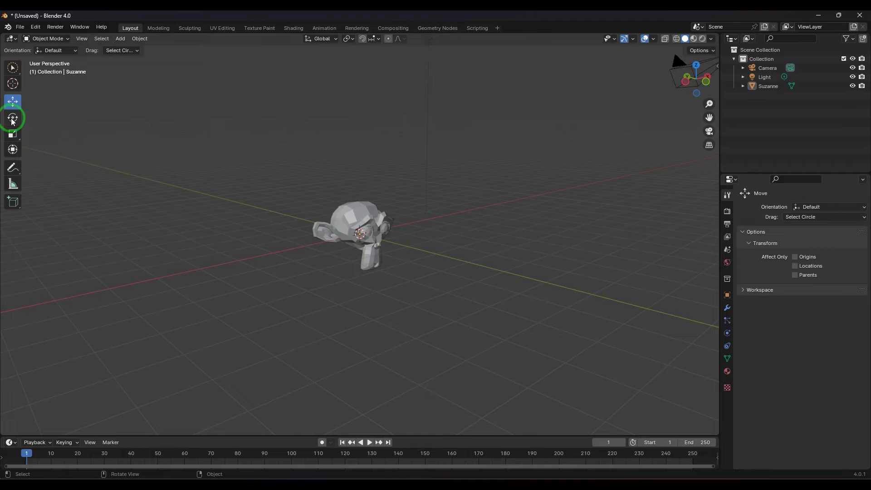
click(13, 67)
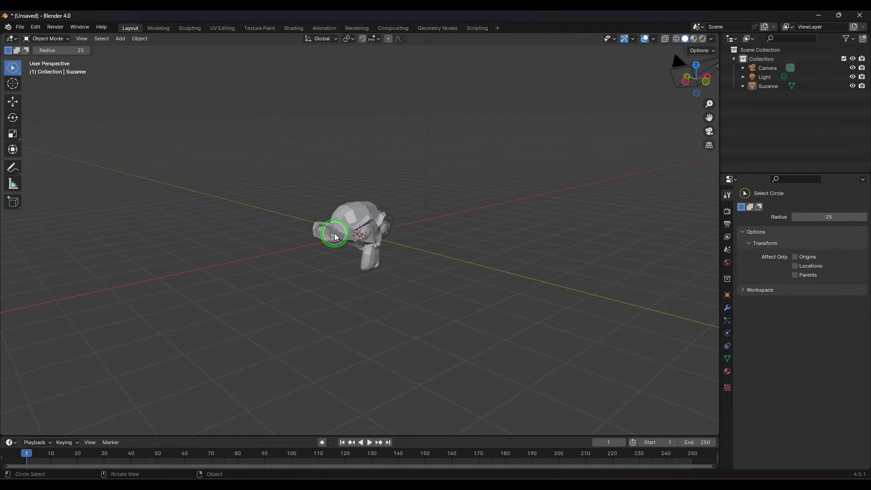
Step: Set the Select Circle radius to 96 and circle-select the monkey
drag(76, 51, 111, 50)
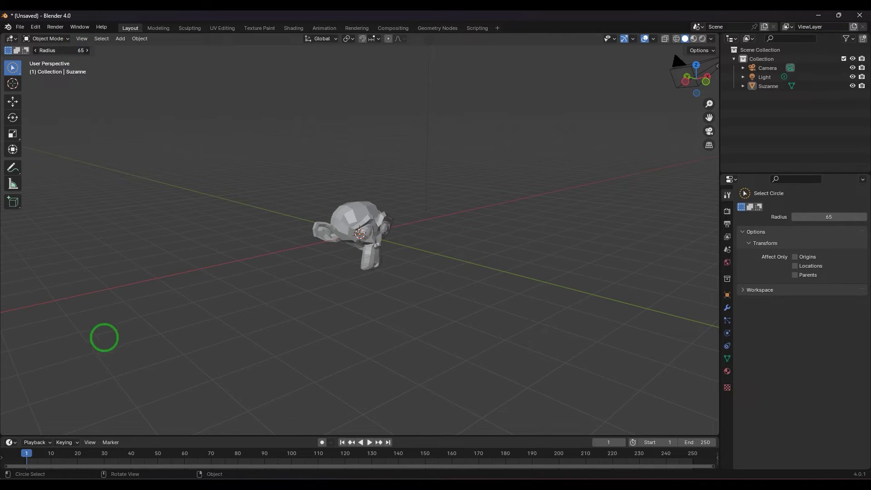
drag(104, 337, 136, 338)
drag(350, 227, 363, 244)
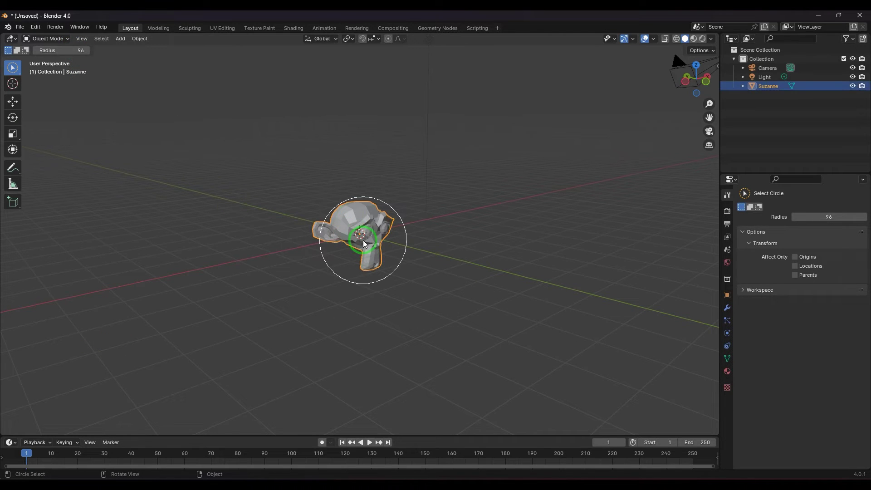
Step: Activate the Select Lasso tool and draw a small freehand lasso in the empty area beside the monkey
click(12, 70)
click(15, 68)
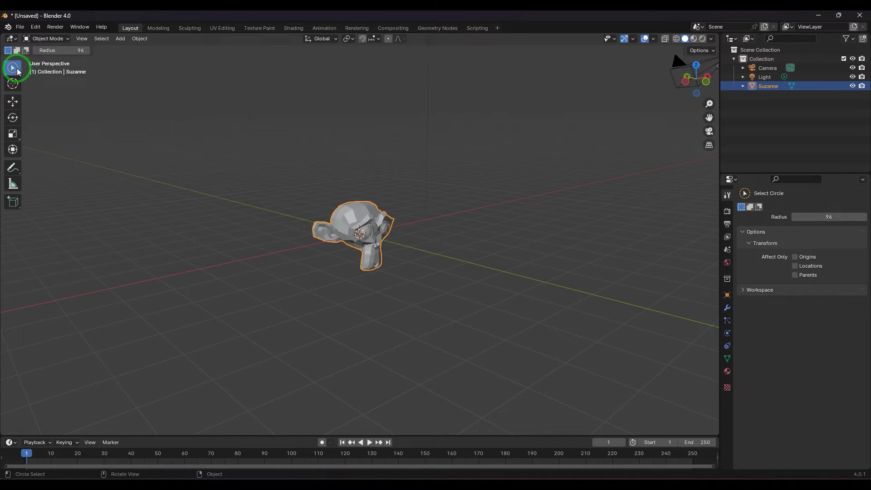
click(68, 126)
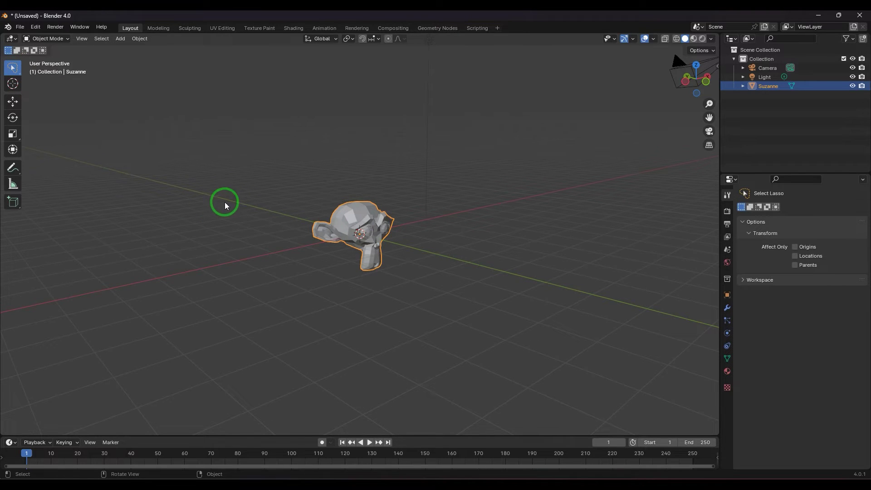
mouse_move(240, 180)
mouse_down()
mouse_move(238, 312)
mouse_move(249, 168)
mouse_move(234, 175)
mouse_move(443, 205)
mouse_move(265, 163)
mouse_up()
click(234, 175)
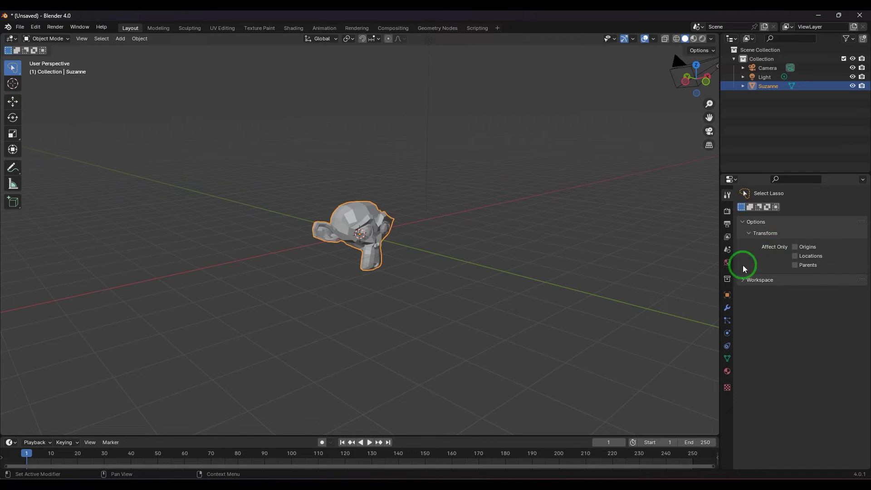
Step: Activate the Move tool, set its drag action to Select Box, and box-select the monkey
click(12, 101)
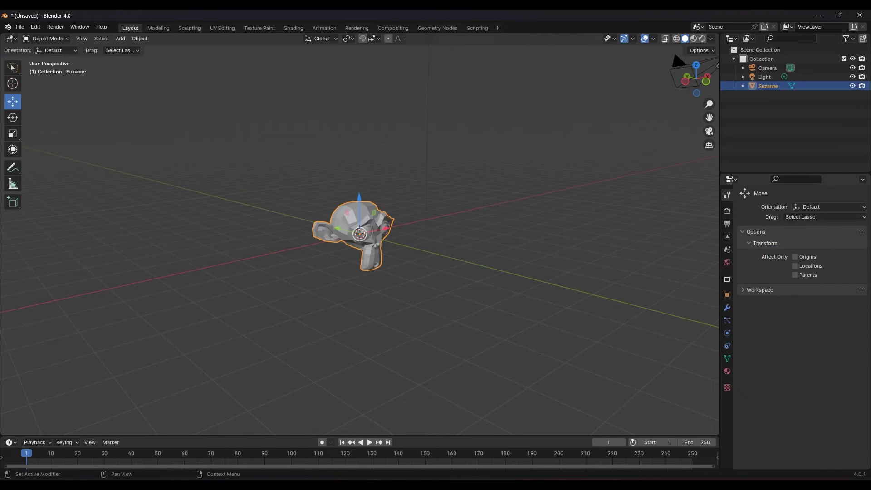
click(799, 218)
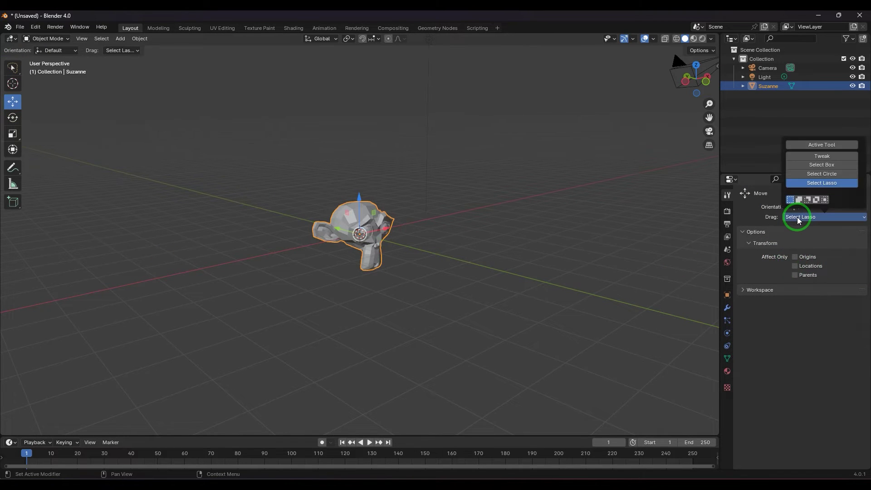
click(821, 165)
drag(210, 132, 334, 287)
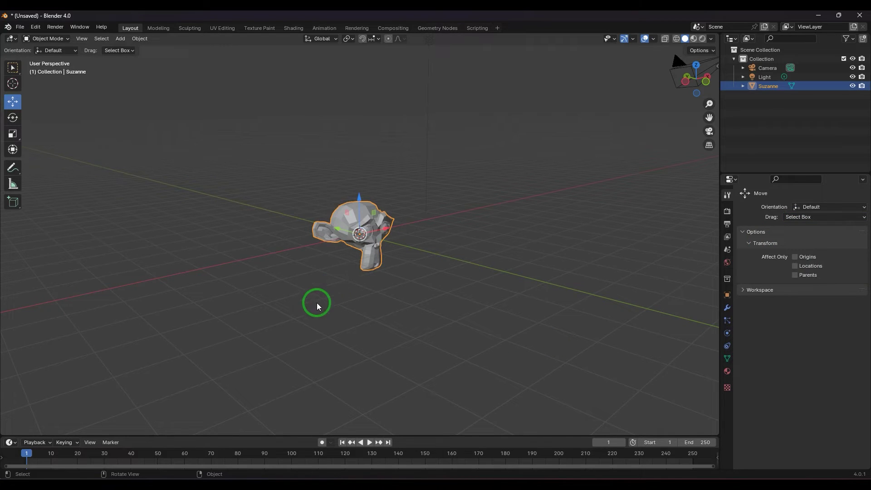
drag(268, 162, 327, 270)
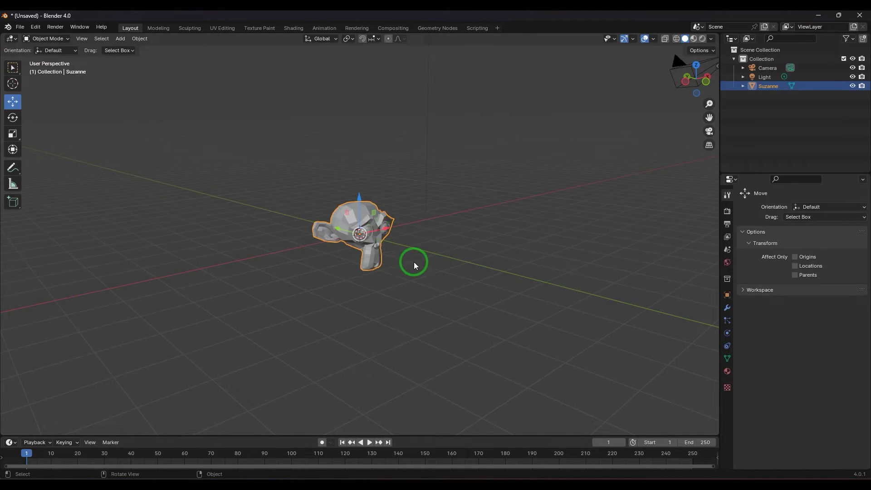
Step: Try moving the monkey in the positive X direction with the move gizmo, then undo the move
middle_drag(413, 262, 388, 227)
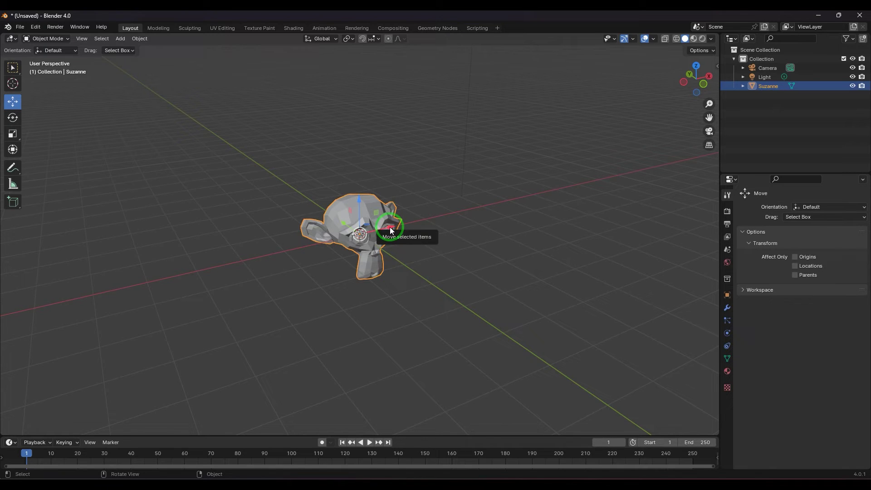
drag(391, 230, 510, 211)
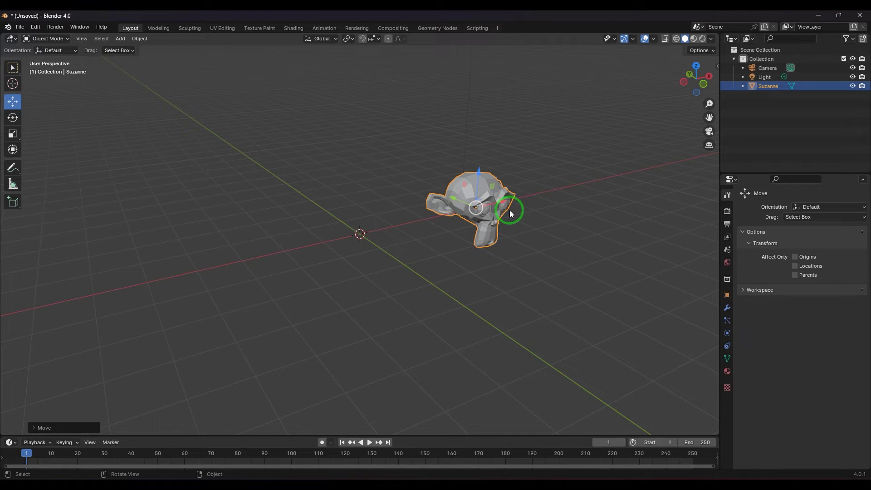
key(ctrl+z)
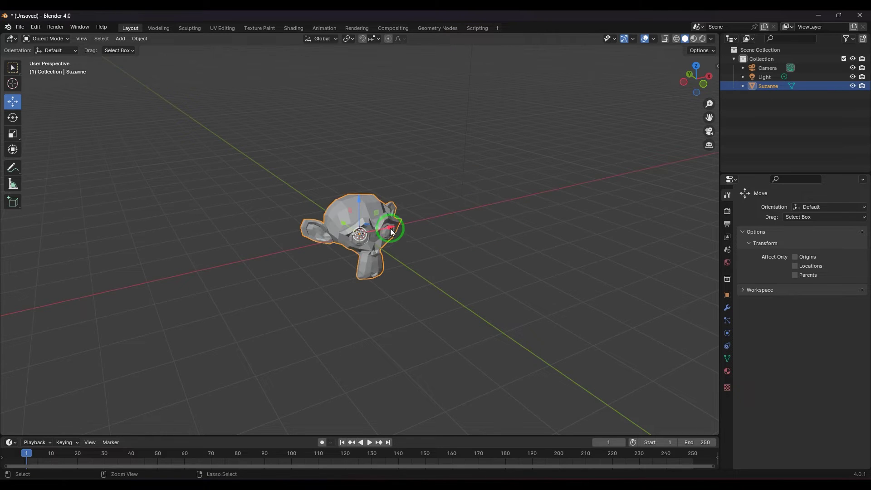
Step: Try an X-constrained grab of the monkey in 1 m increments, then a gizmo move in negative X, and undo it
key(g)
key(x)
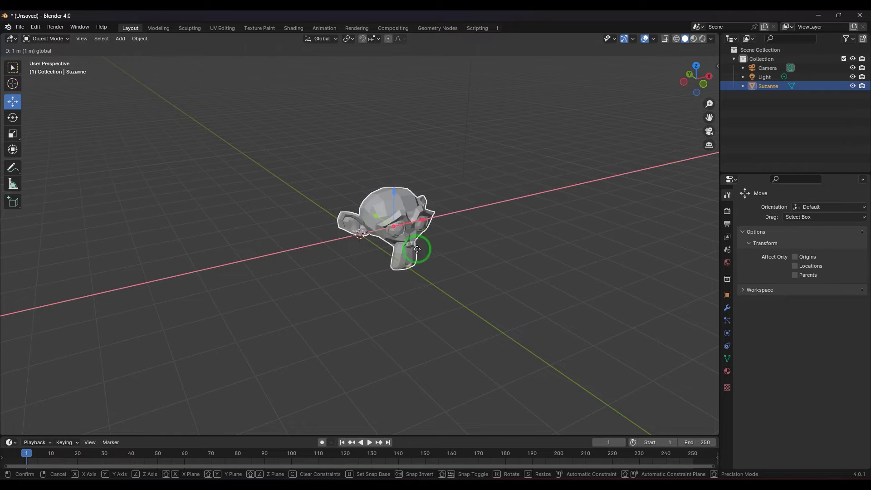
click(404, 252)
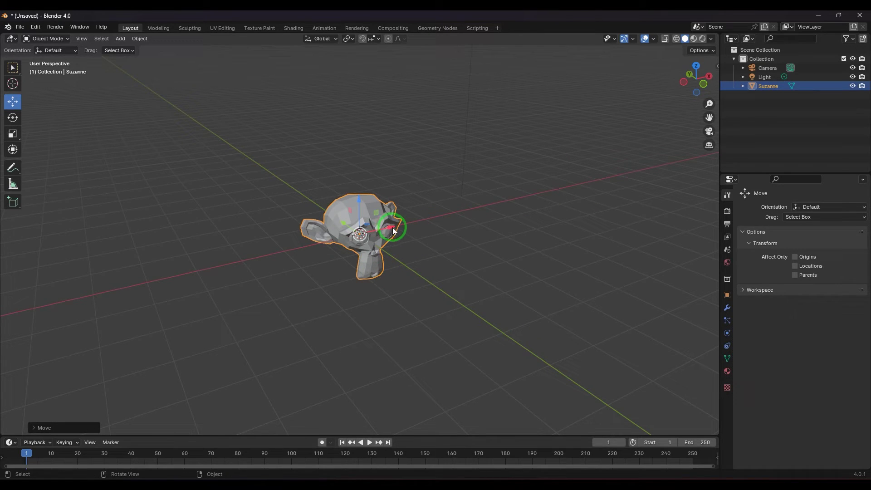
drag(393, 227, 327, 246)
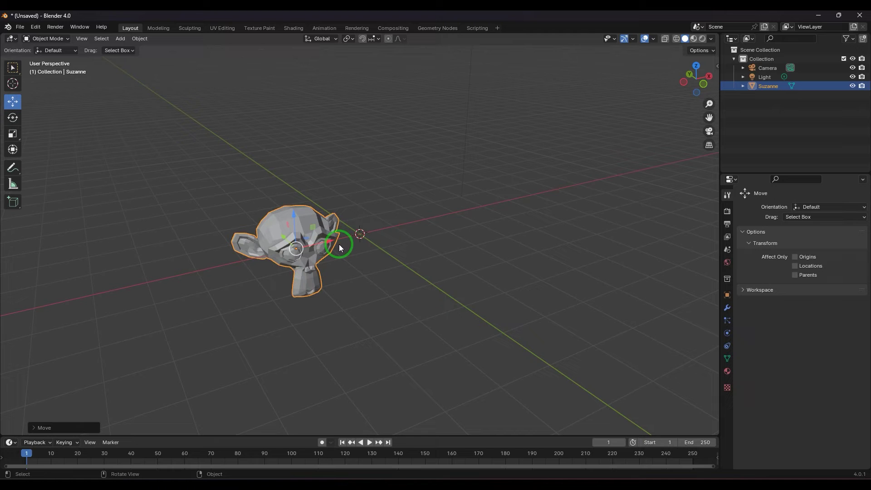
key(ctrl+z)
Step: Show the monkey's object properties and try X moves to about -2.19 m and 4.26 m, undoing each one
click(727, 295)
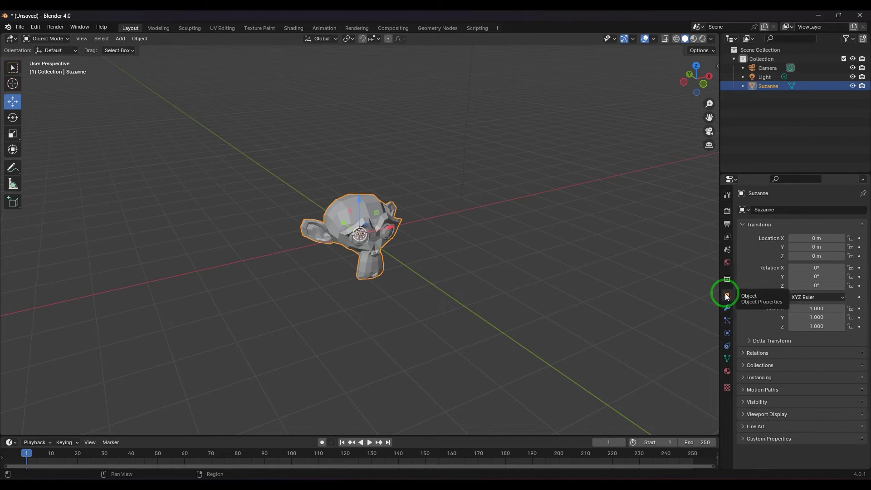
drag(387, 227, 303, 250)
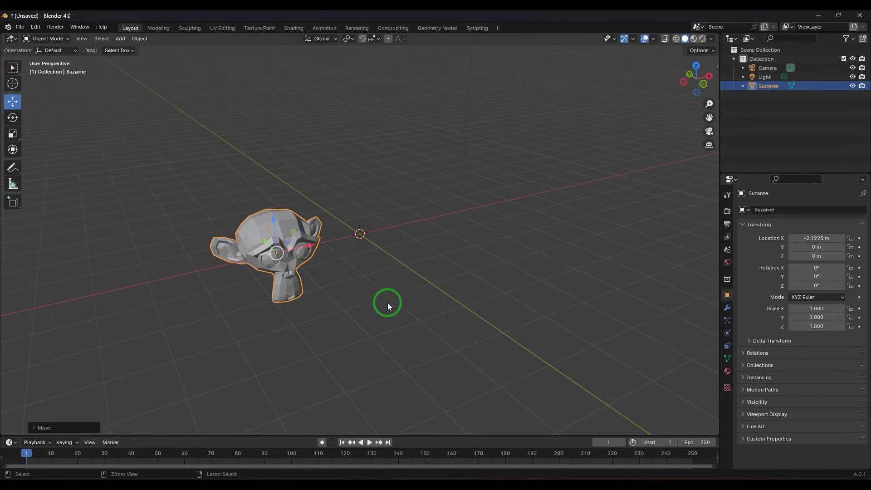
key(ctrl+z)
drag(390, 228, 521, 211)
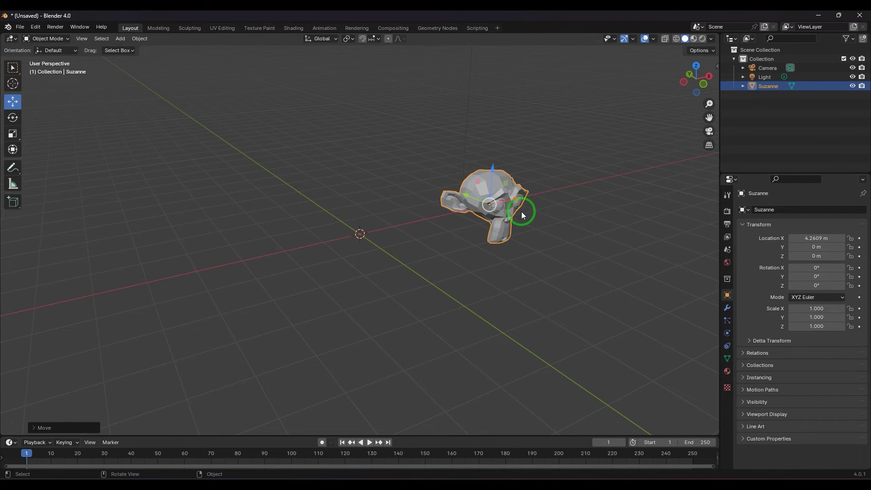
key(ctrl+z)
Step: Move the monkey about 0.57 m along X, then a further 1 m with increment snapping
drag(391, 228, 413, 222)
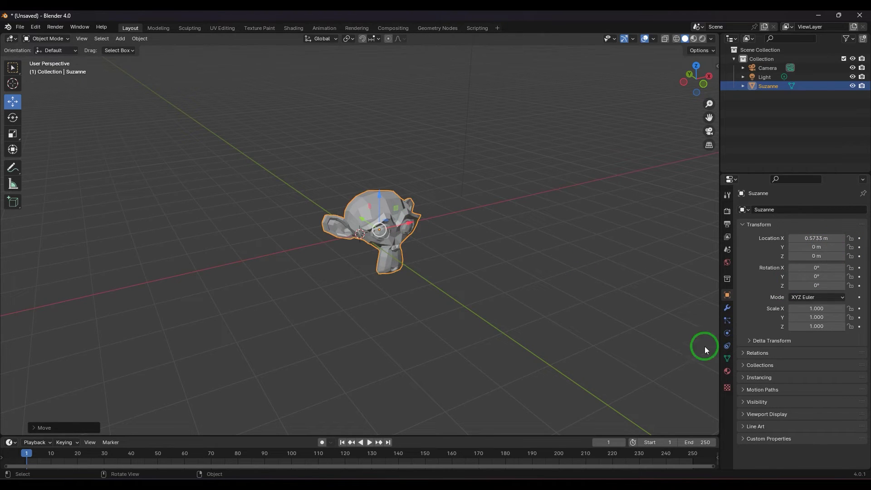
ctrl+drag(407, 222, 459, 250)
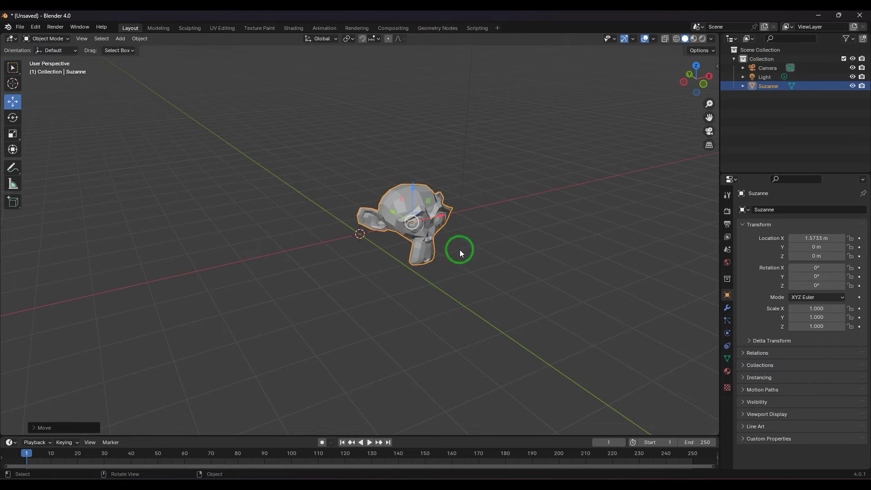
Step: Set the monkey's X location to 0 m
click(818, 238)
text(0)
key(Return)
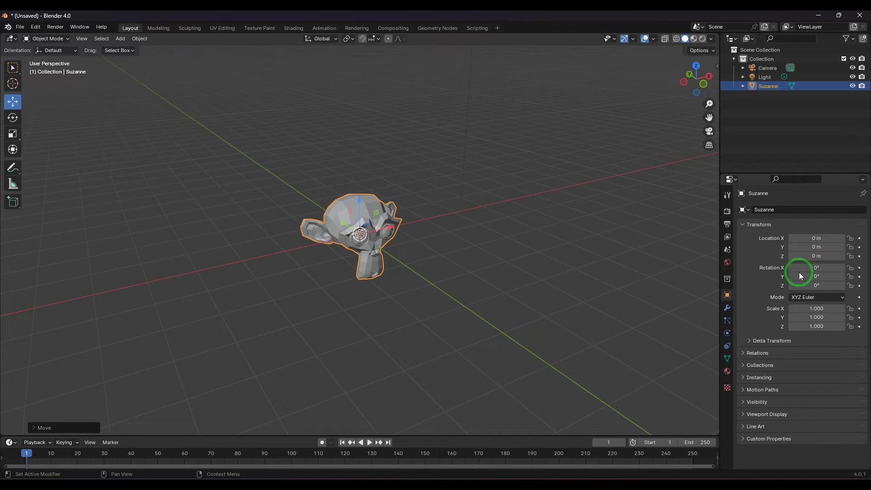
Step: Try moving the monkey along the Y axis in both directions, undoing each move
mouse_move(399, 312)
middle_down()
mouse_move(389, 313)
mouse_move(394, 297)
middle_up()
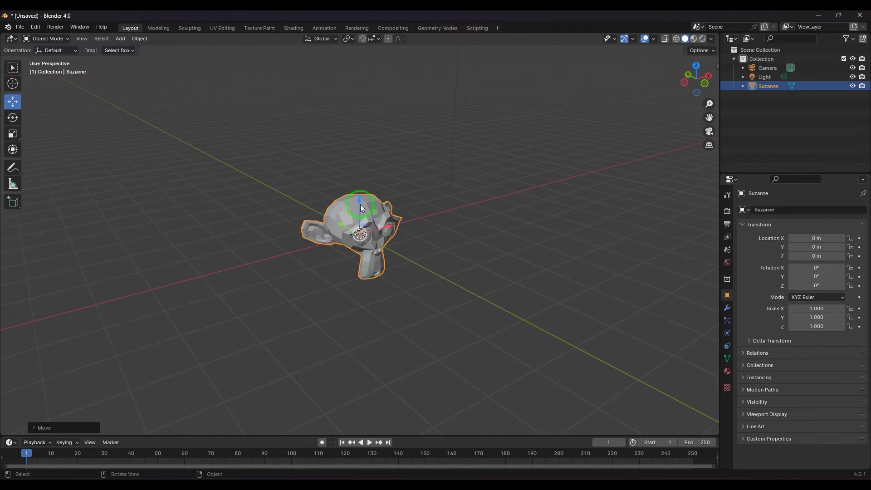
drag(358, 201, 260, 186)
key(y)
key(ctrl+z)
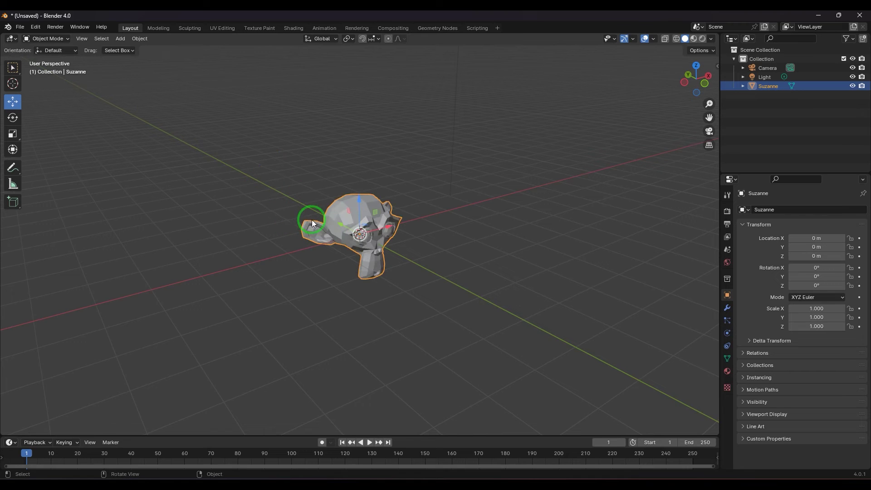
drag(312, 219, 521, 312)
key(y)
key(ctrl+z)
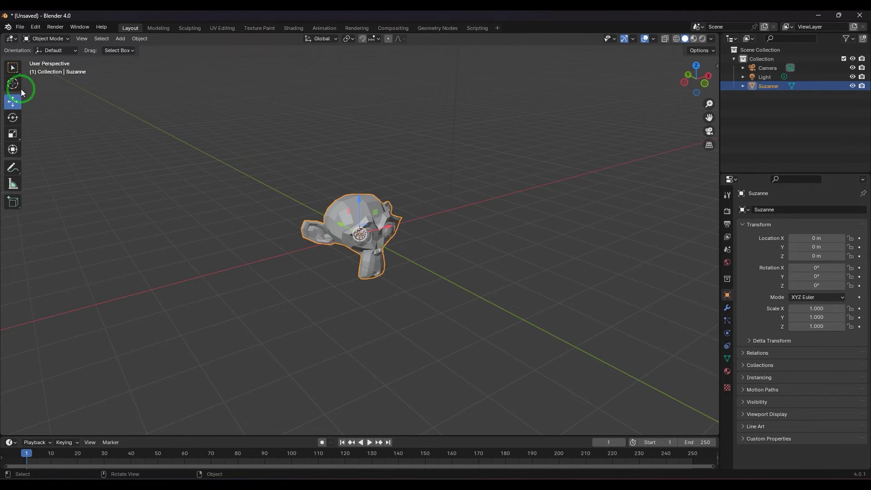
Step: Deselect the monkey, switch to the selection tool, and return to the Move tool
click(171, 214)
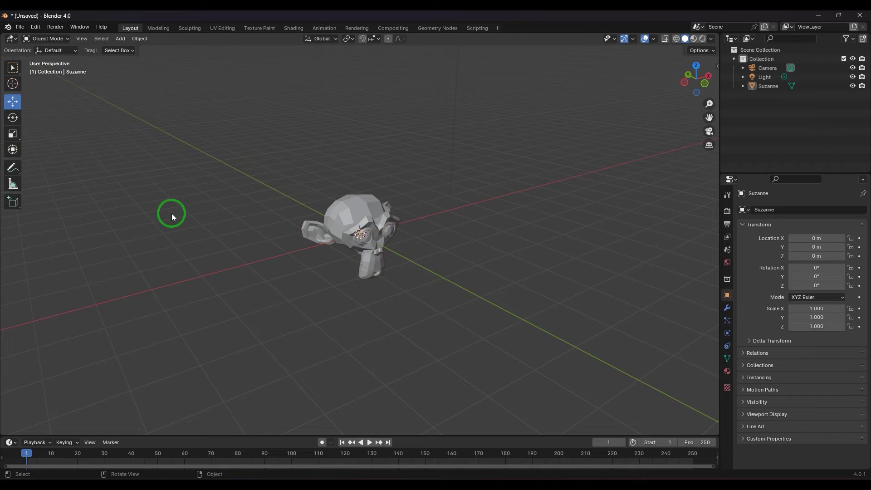
click(13, 67)
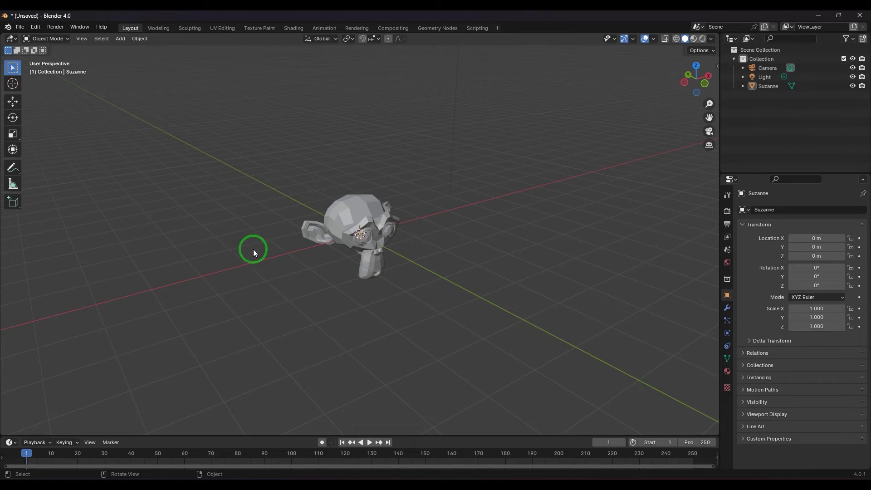
click(16, 105)
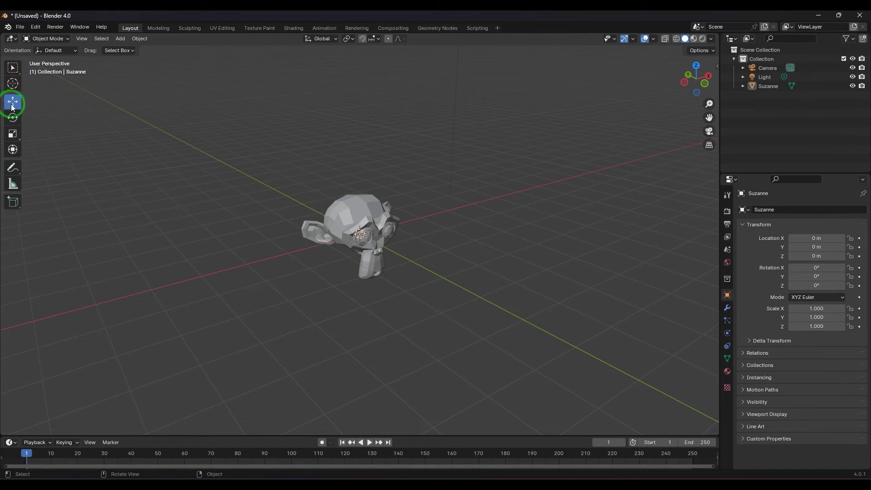
Step: Switch to the Rotate tool through the pop-up tool list in the viewport, and back to Move the same way
key(shift)
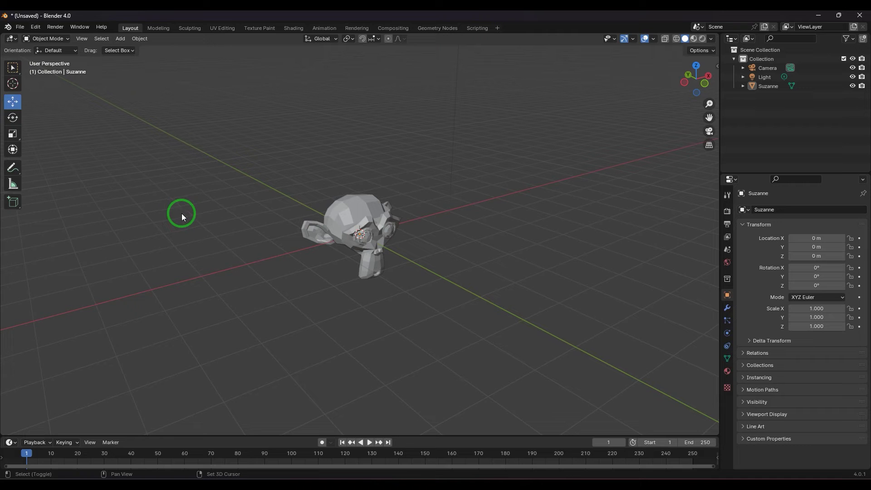
key(shift+space)
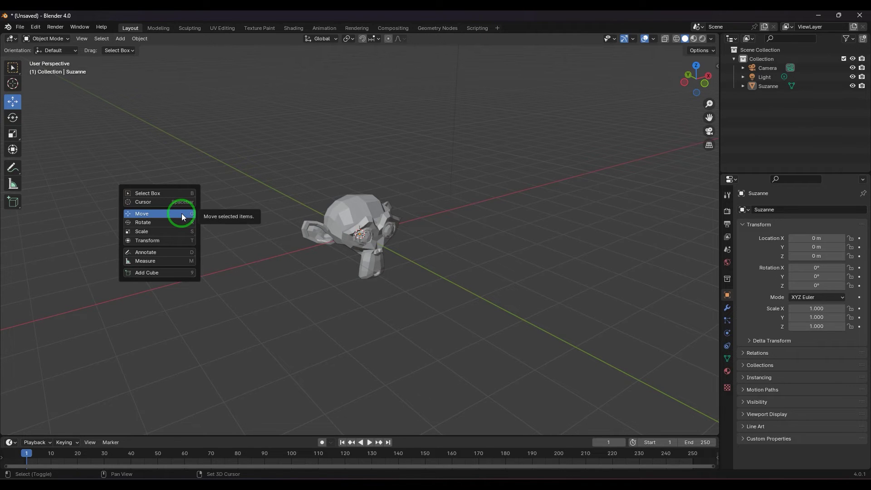
click(172, 222)
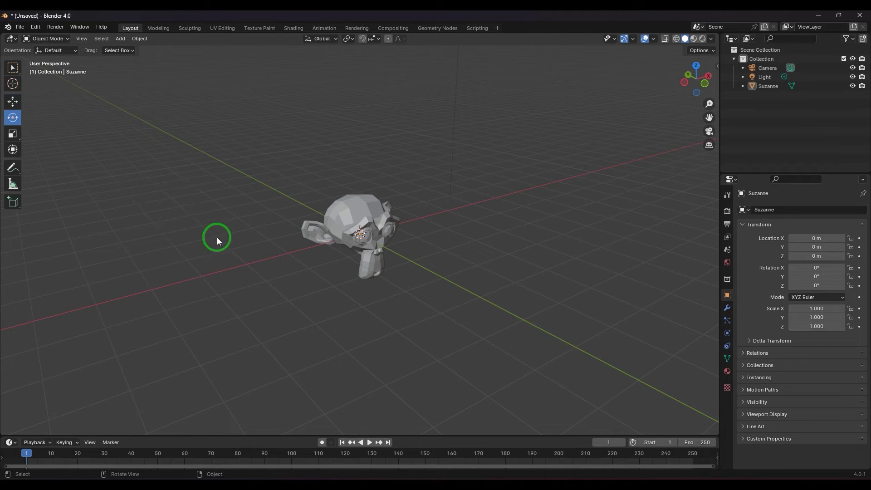
key(shift+space)
click(211, 229)
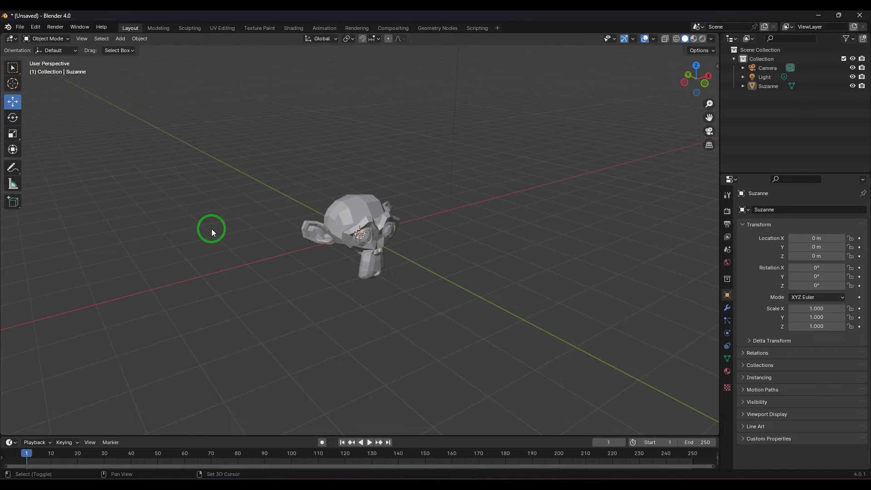
Step: Select the monkey, try moving it with the move gizmo, and undo the movement
click(350, 211)
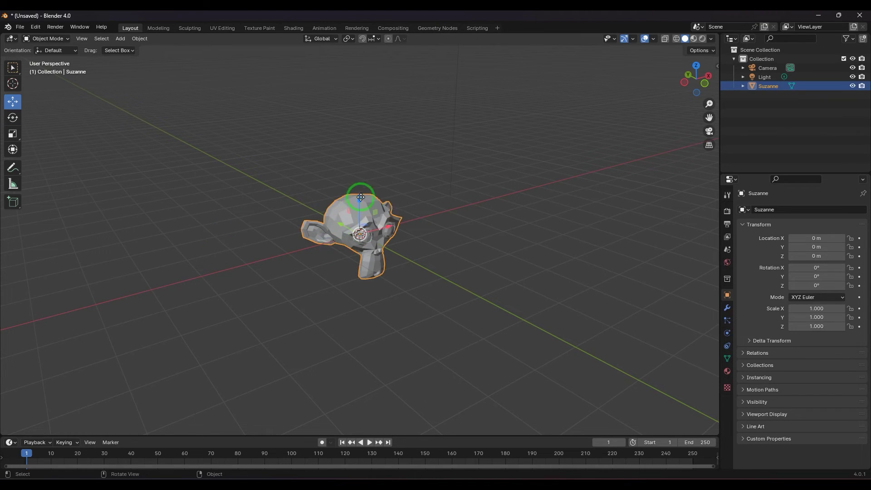
drag(360, 197, 361, 186)
drag(386, 231, 425, 263)
key(ctrl+z)
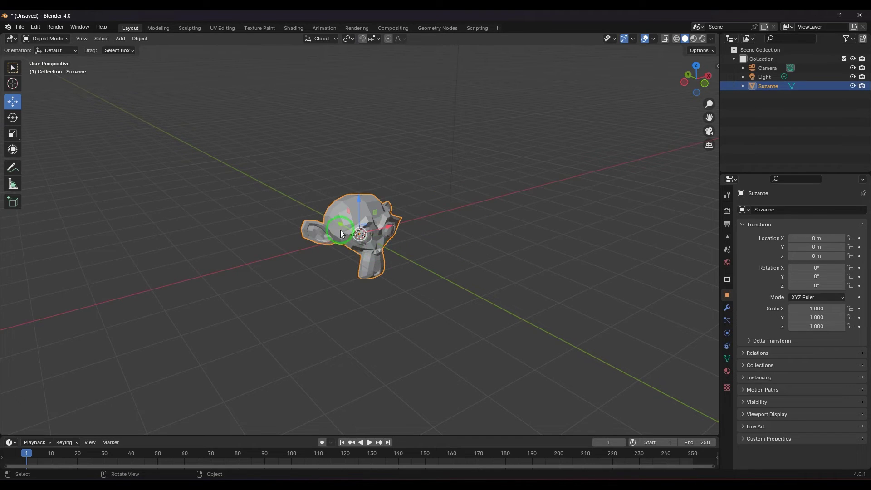
Step: Grab the monkey and move it freely by about 2 m, then clear its location back to the world origin
key(shift+space)
click(319, 214)
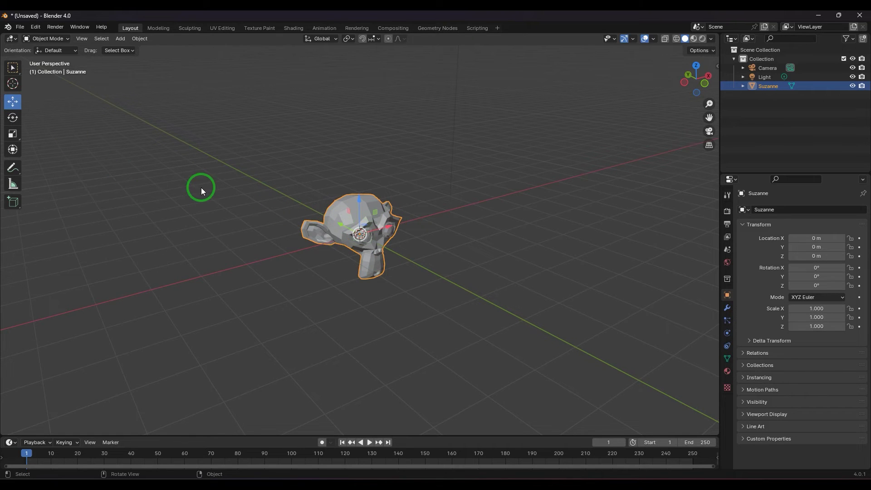
key(g)
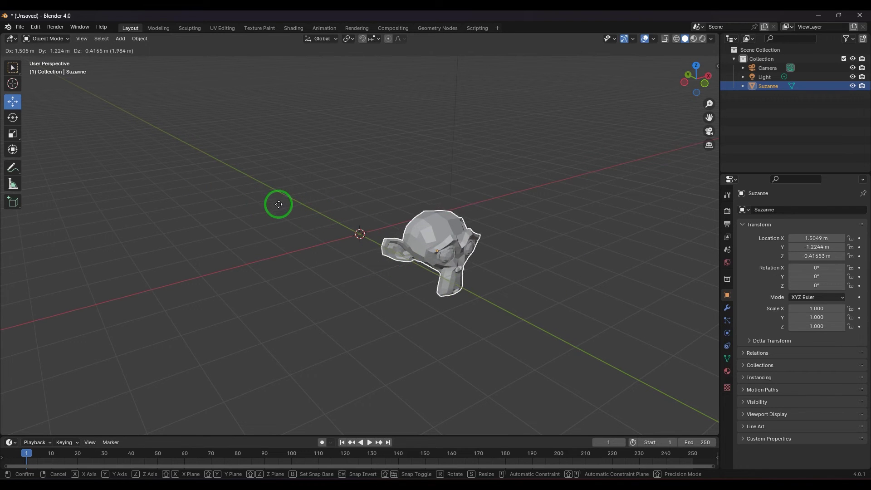
click(281, 204)
key(alt+g)
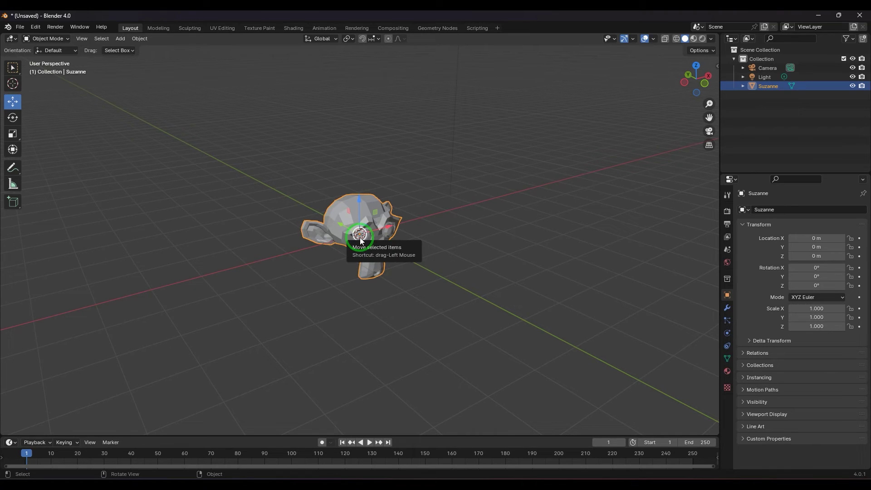
Step: Reselect the monkey, move it freely to about 3.2 m in X, and reset all its location values to zero
click(327, 320)
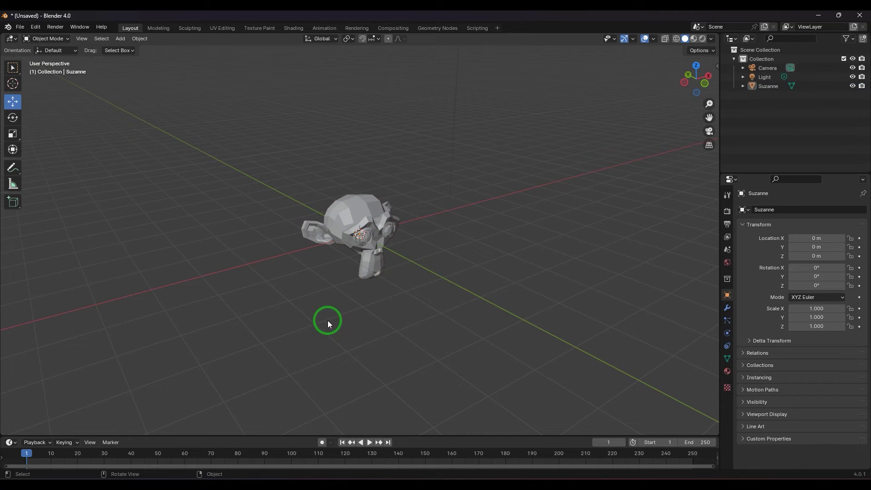
click(332, 223)
drag(332, 223, 332, 223)
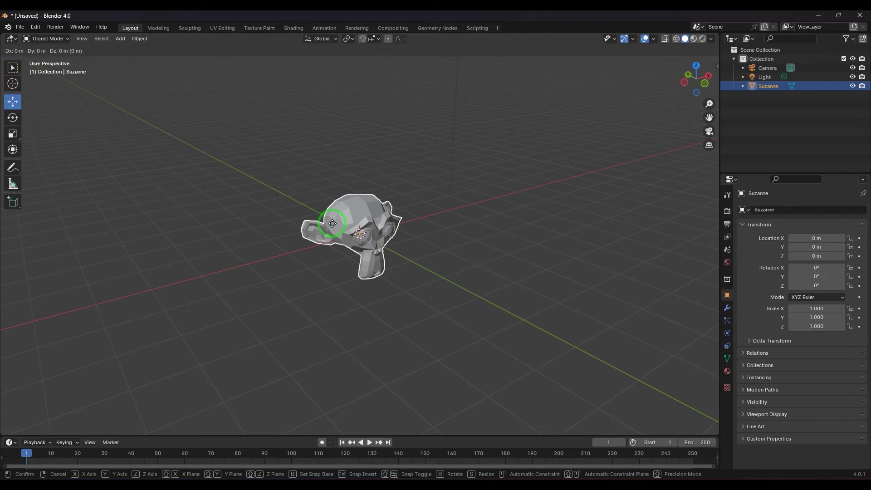
drag(332, 223, 487, 222)
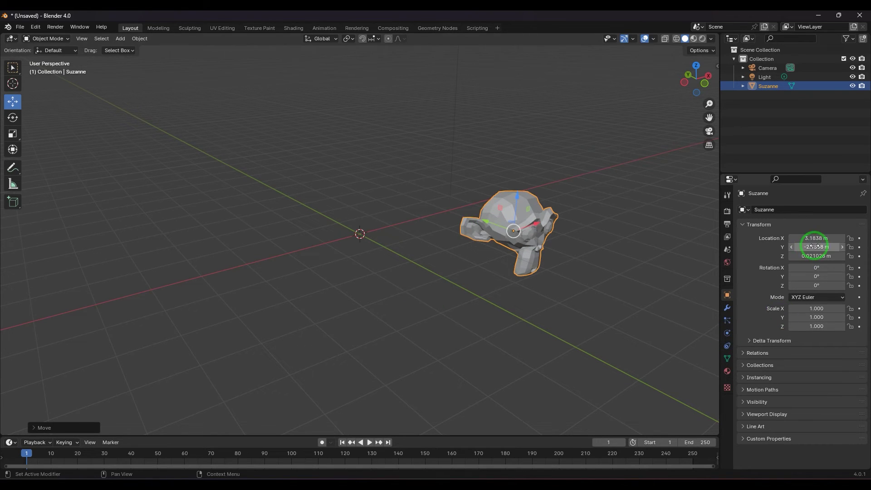
key(BackSpace)
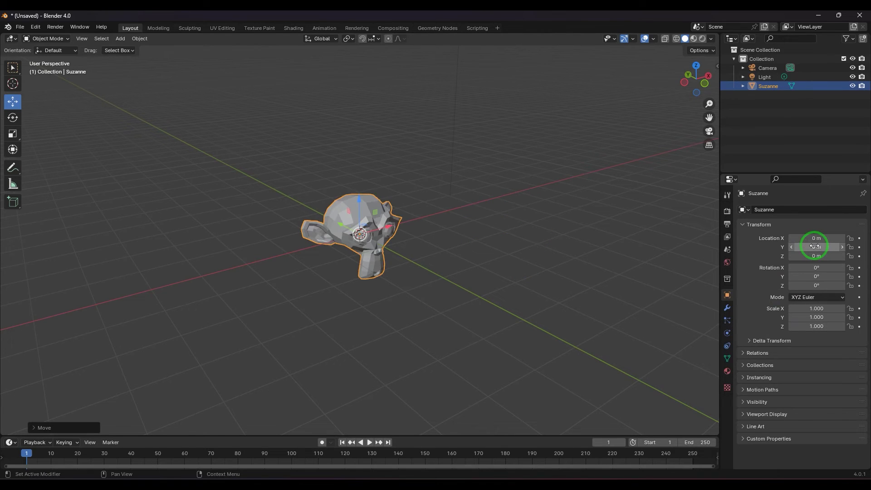
Step: Reselect the monkey and try a Grab constrained to its local X axis, confirming it without shifting the object
click(385, 311)
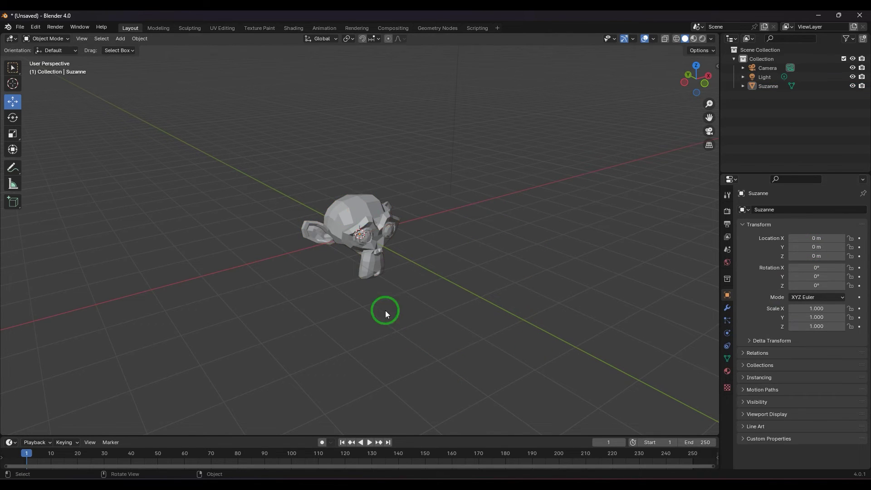
click(376, 268)
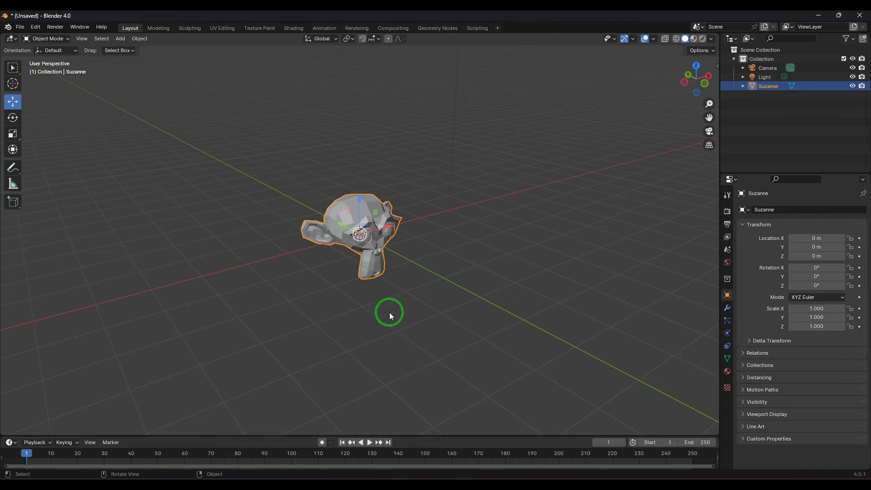
click(423, 325)
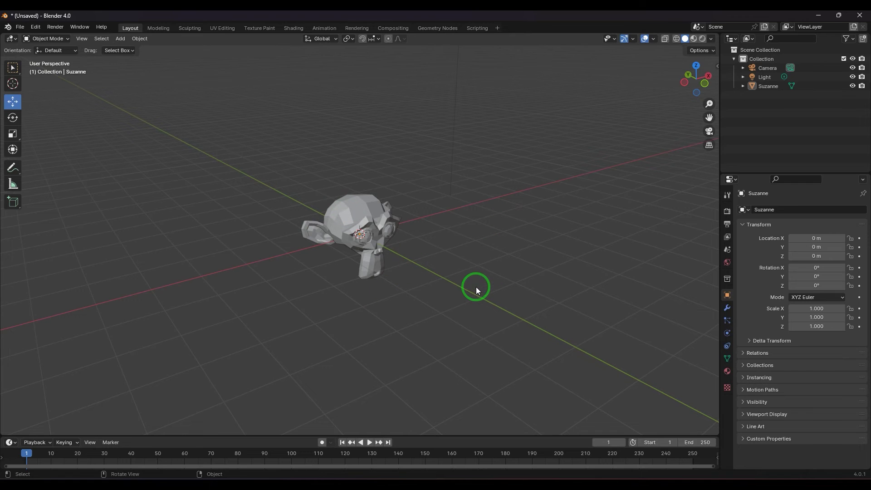
click(384, 228)
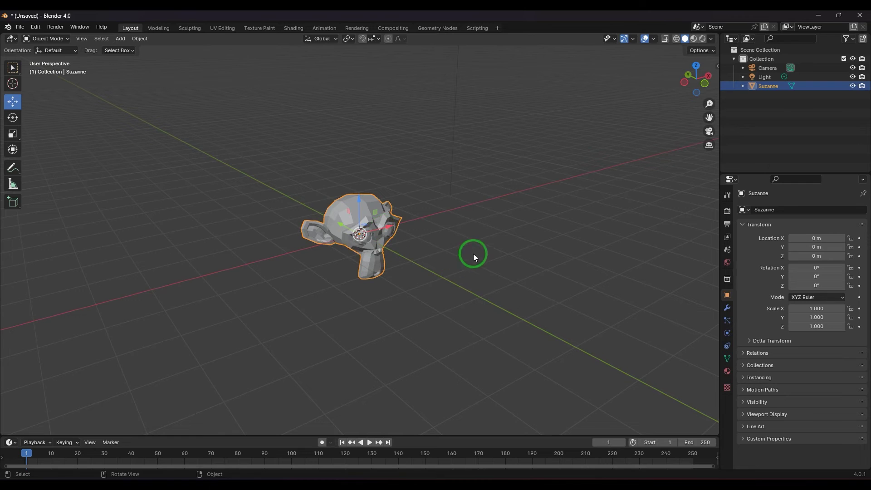
key(g)
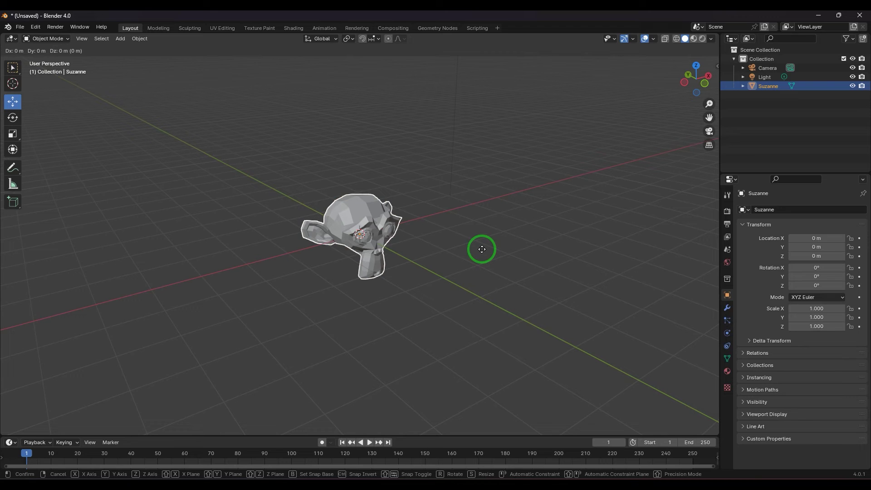
key(x)
key(x)
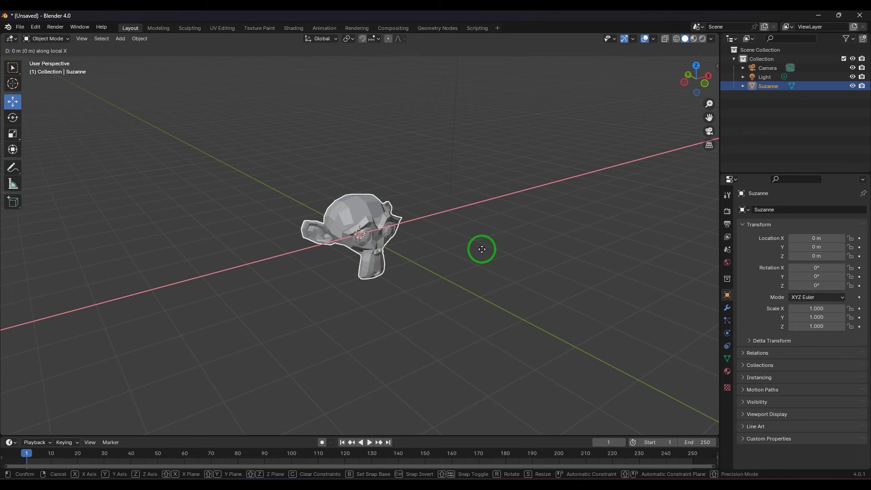
click(482, 249)
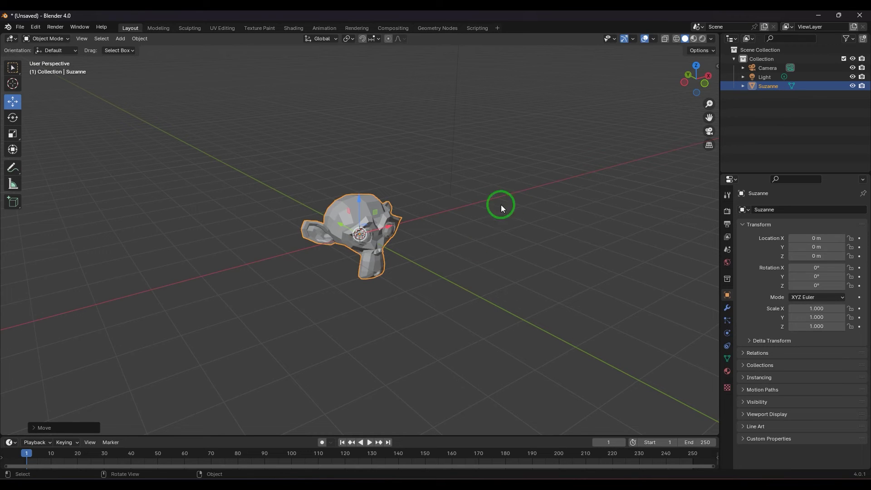
Step: Reselect the monkey, grab it about 2.89 m along the global X axis, and reset its location to zero
click(377, 309)
click(348, 242)
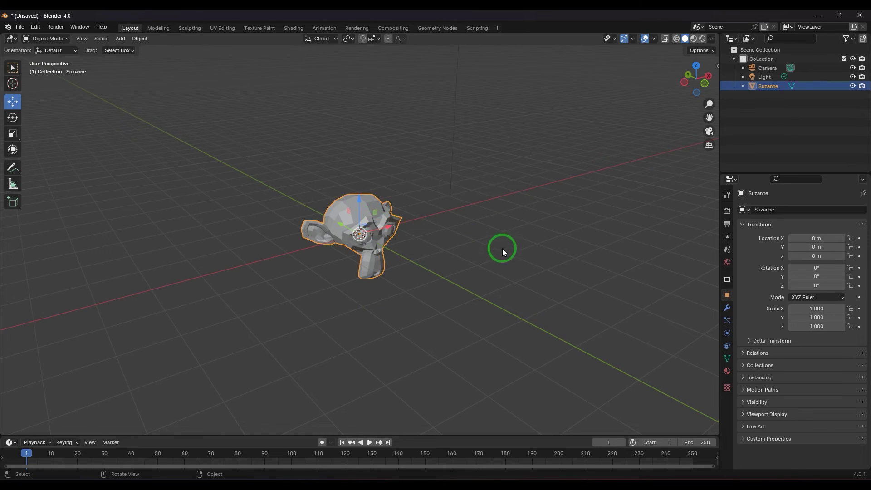
key(g)
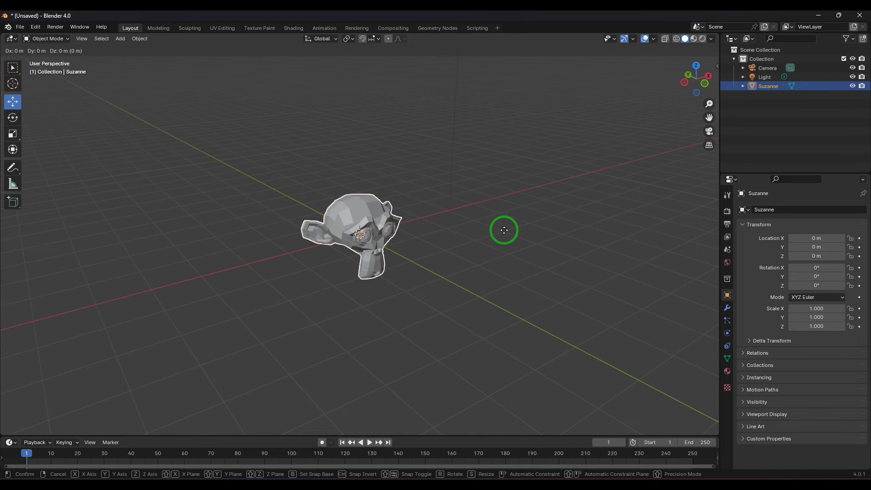
key(x)
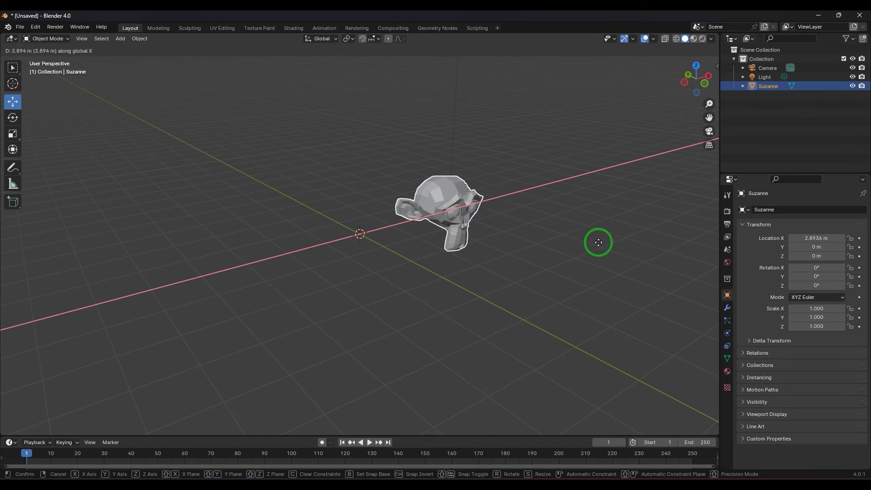
click(598, 242)
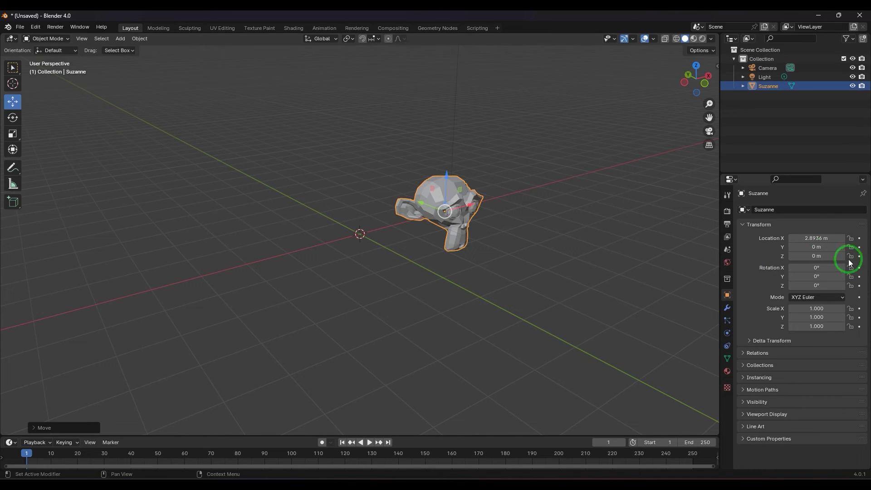
key(BackSpace)
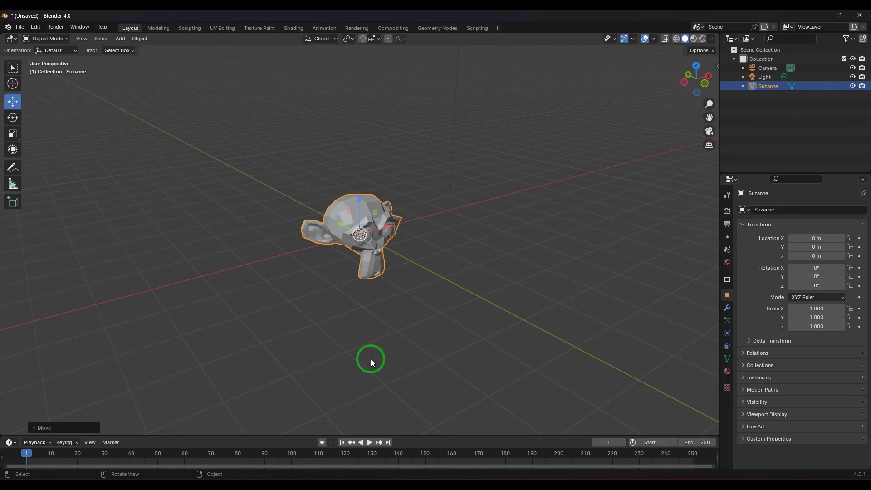
Step: Grab the monkey exactly 5 m along the global X axis, and clear its location again
key(g)
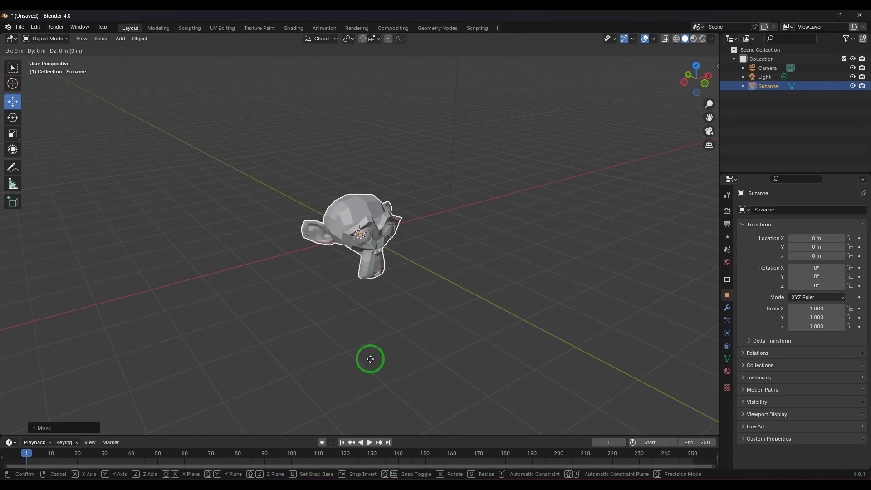
key(x)
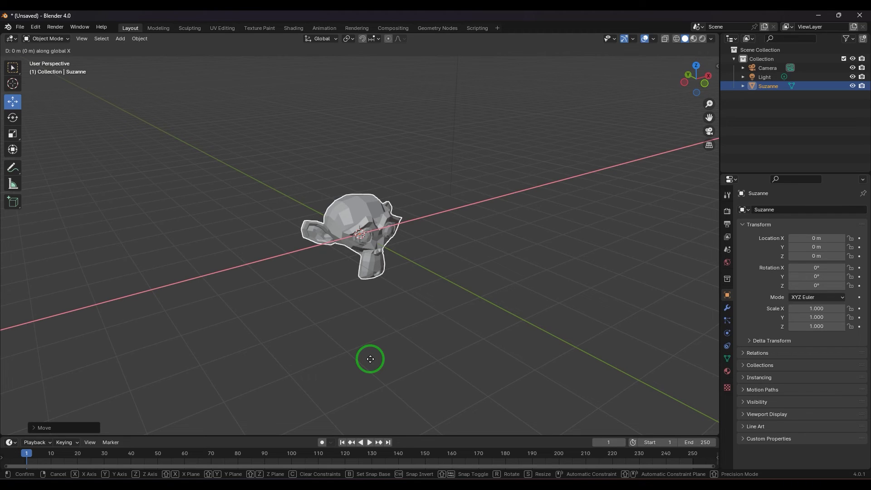
text(5)
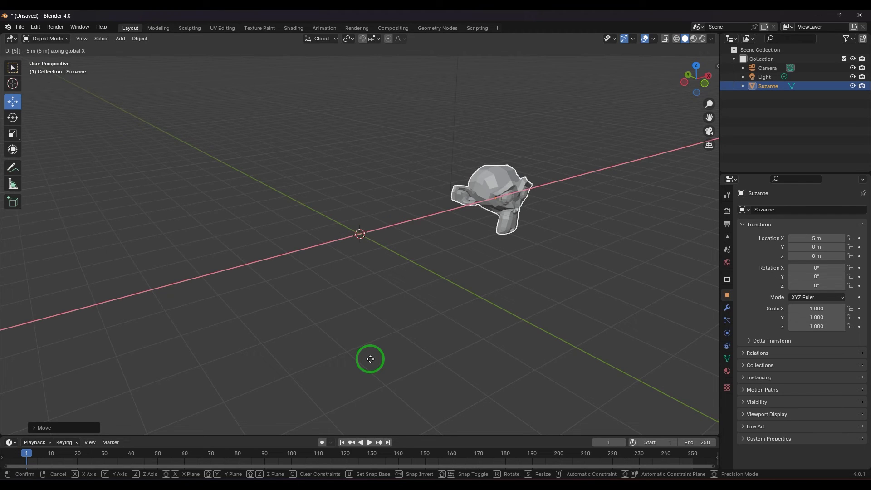
key(Return)
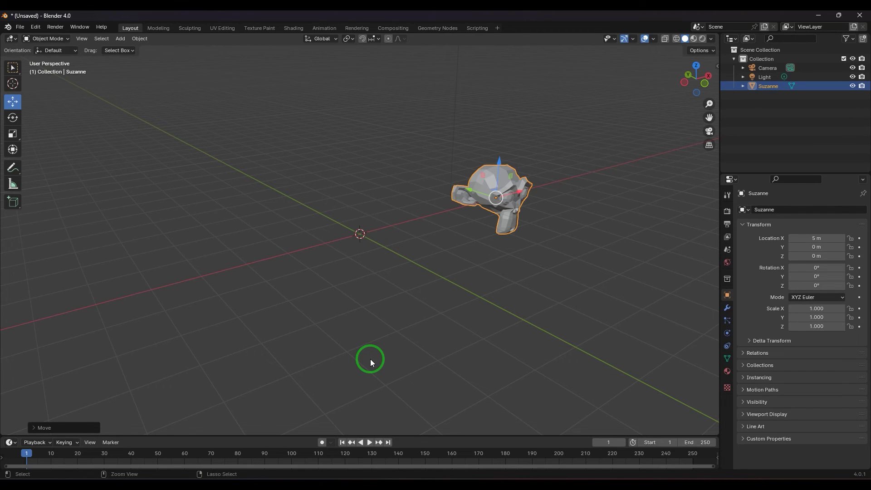
key(alt+g)
Step: Grab the monkey exactly 5.5 m along the global X axis, and reset its location to zero
key(g)
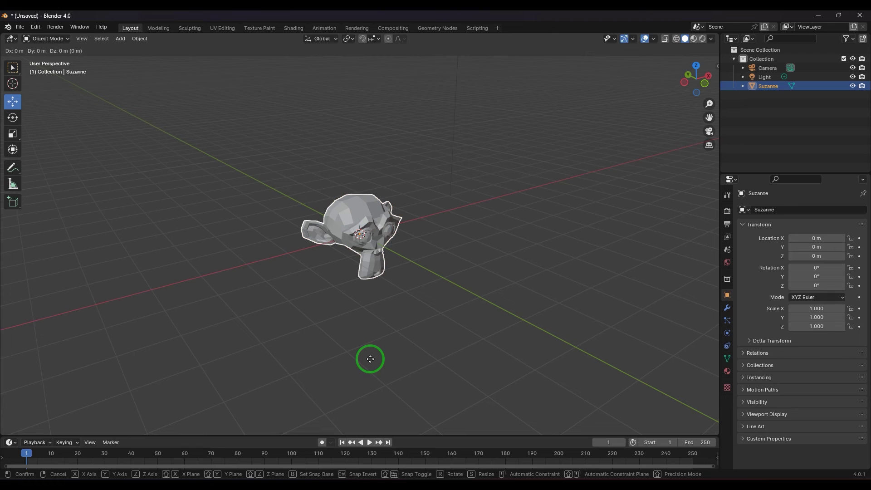
text(x5.5)
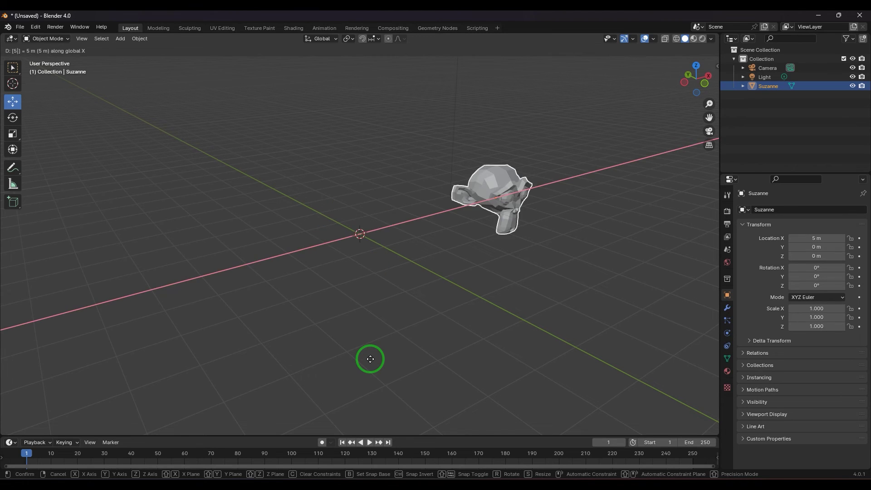
key(Return)
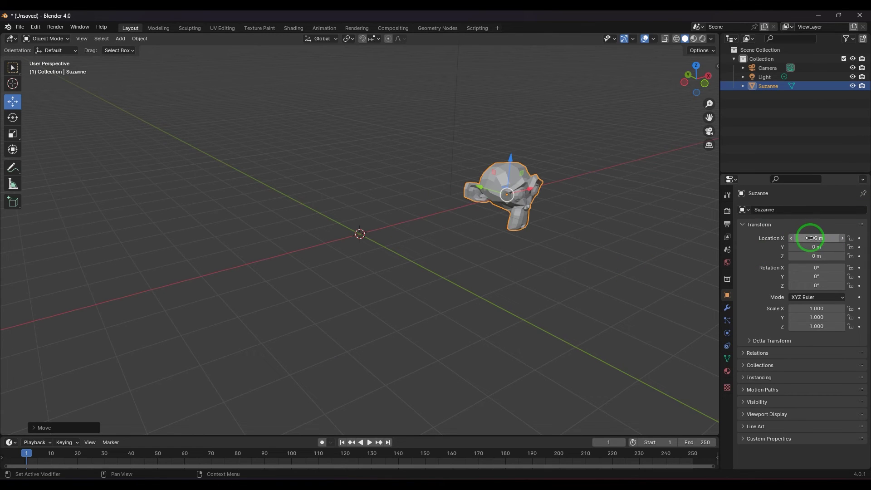
key(BackSpace)
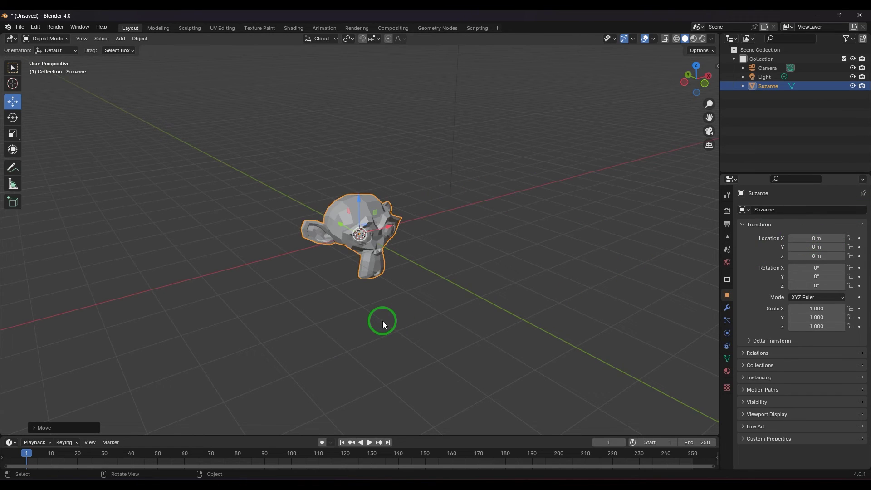
Step: Grab the monkey exactly 5.3 m along the global Y axis, and reset its location to zero
key(g)
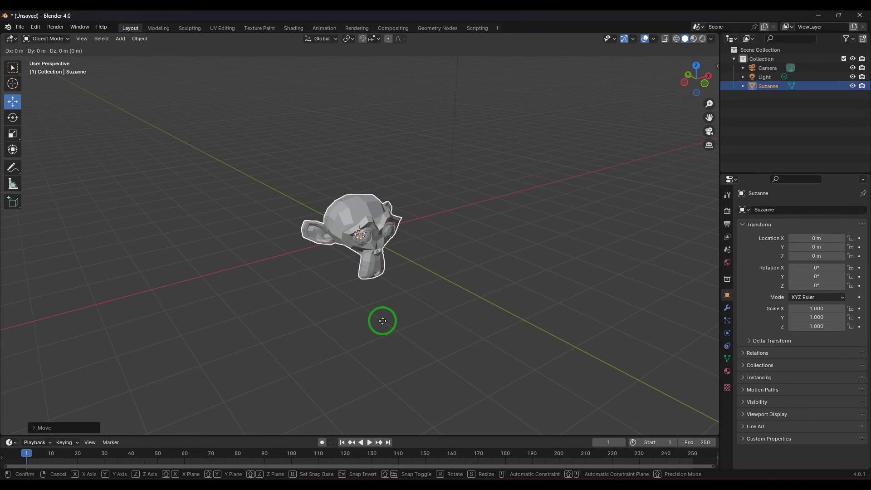
text(y)
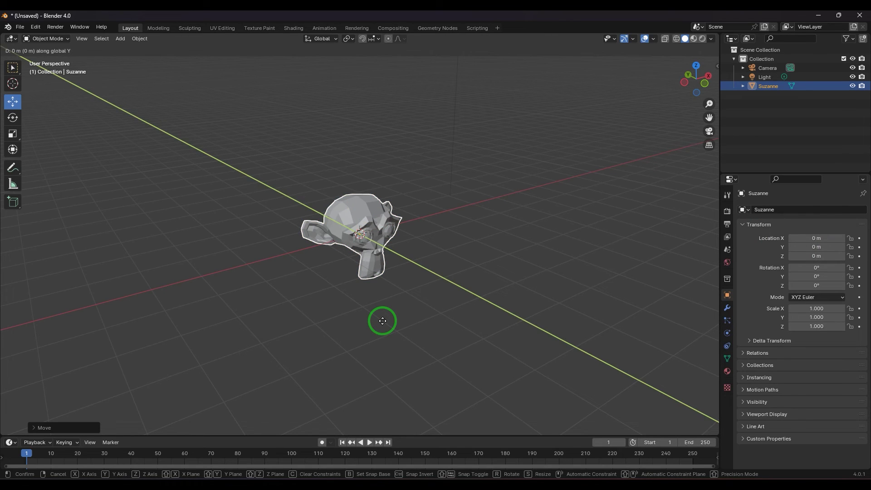
text(5.3)
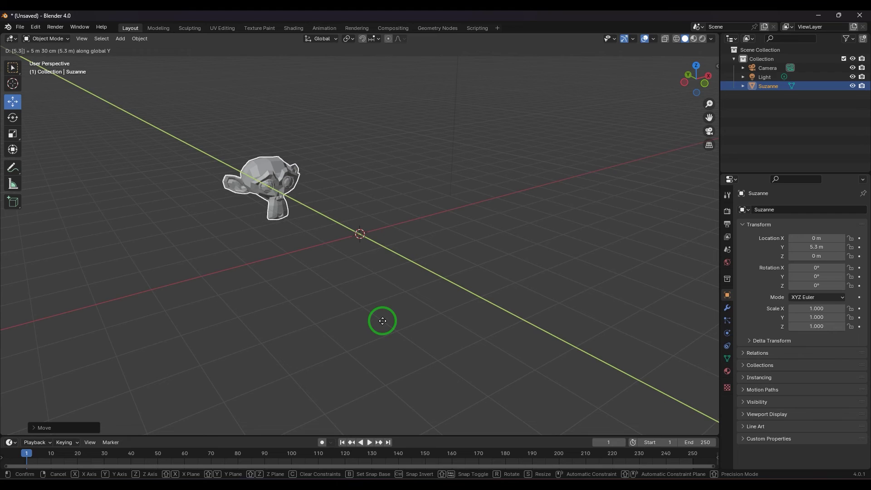
key(Return)
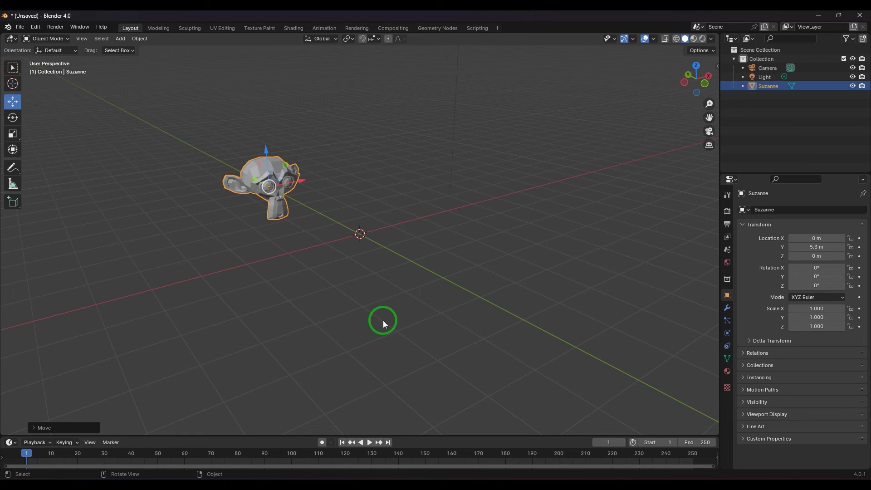
key(BackSpace)
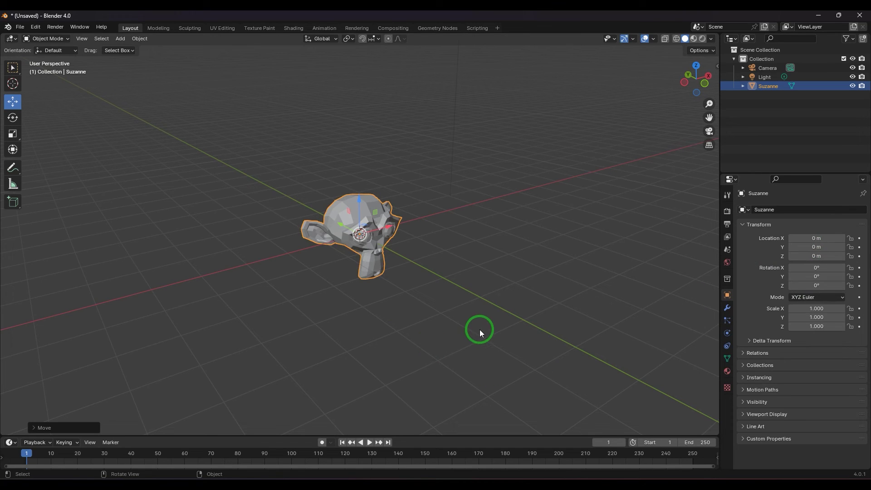
Step: Grab the monkey exactly 2.3 m along the global Z axis, and return its Z location to about zero
key(g)
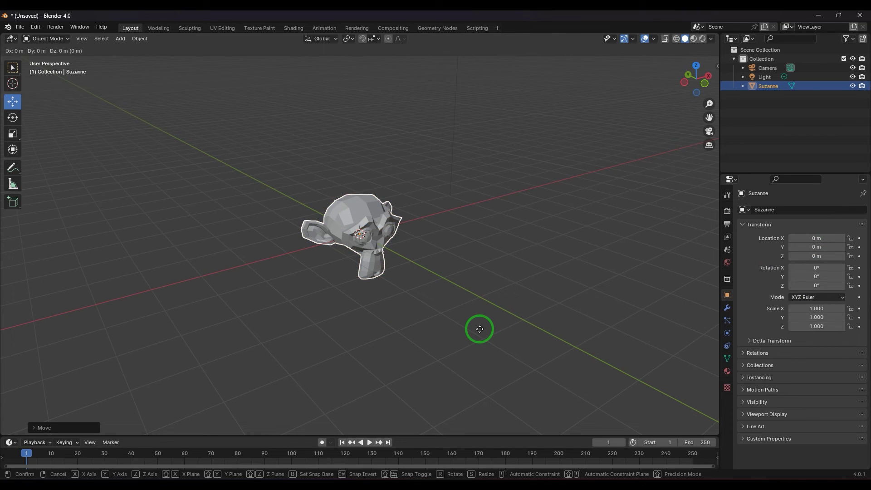
key(z)
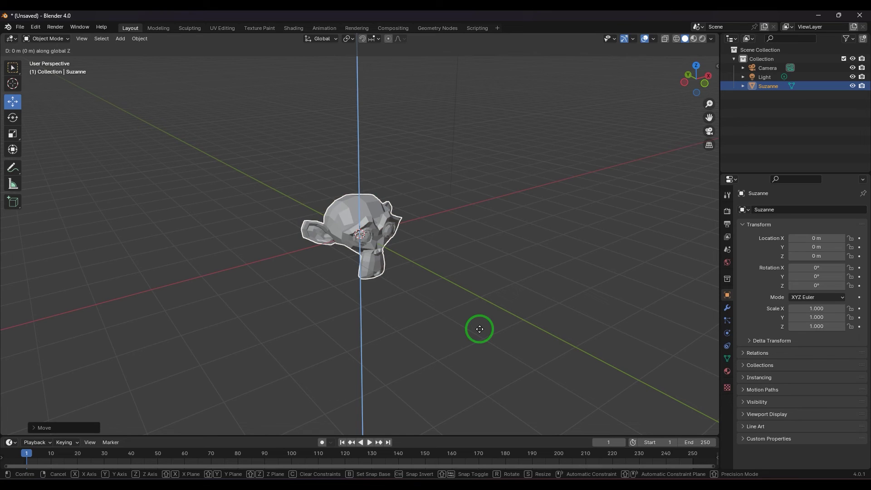
text(2.3)
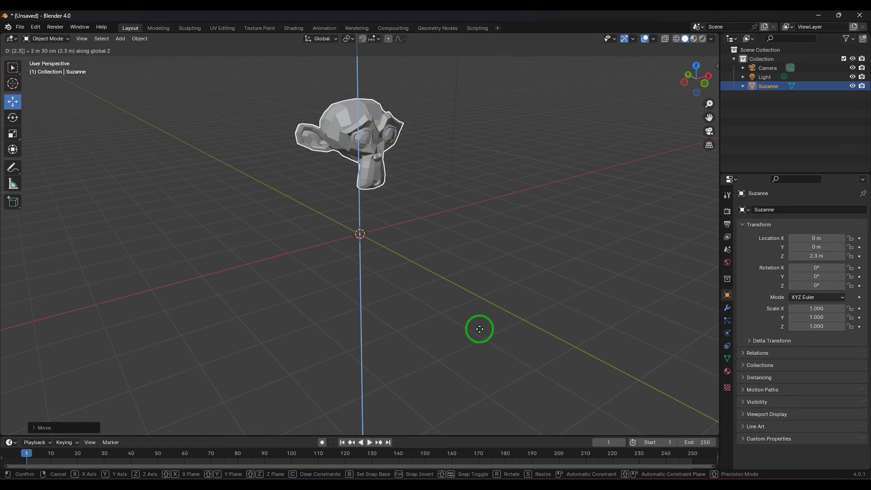
key(Return)
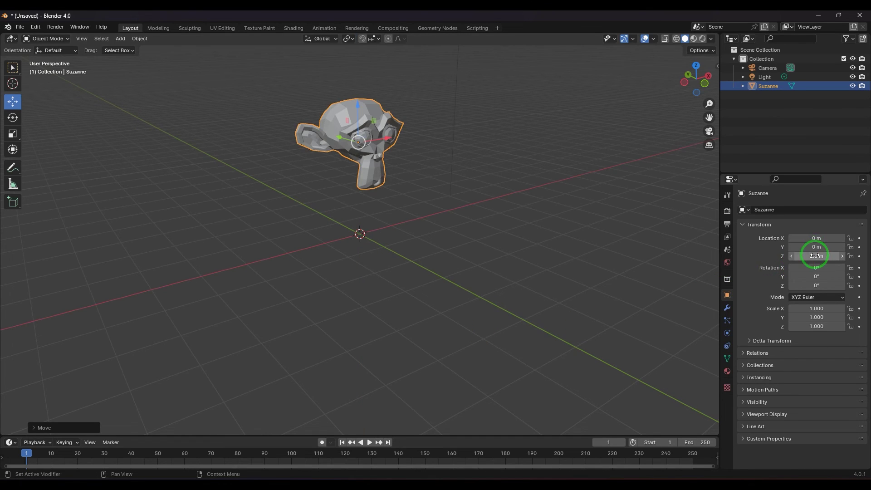
drag(815, 255, 798, 255)
Step: Reselect the monkey, grab it with global X locked to about Y 0.51 m and Z 0.26 m, and clear its location
click(386, 290)
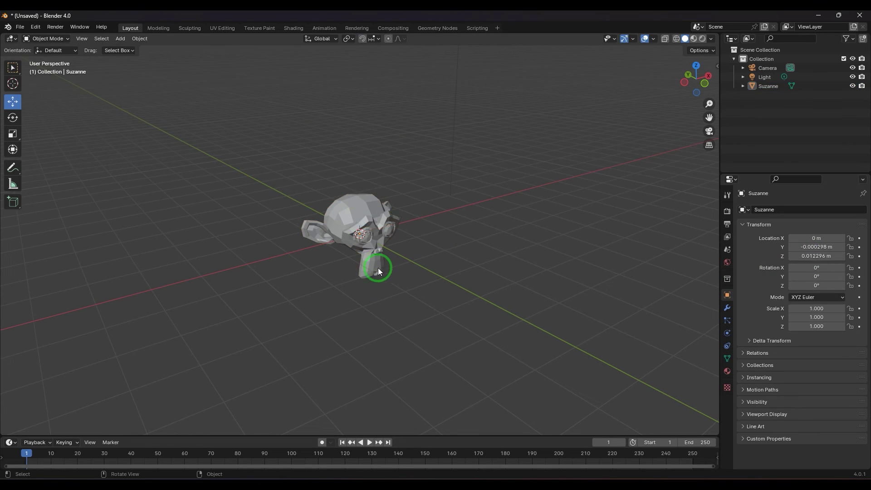
click(378, 266)
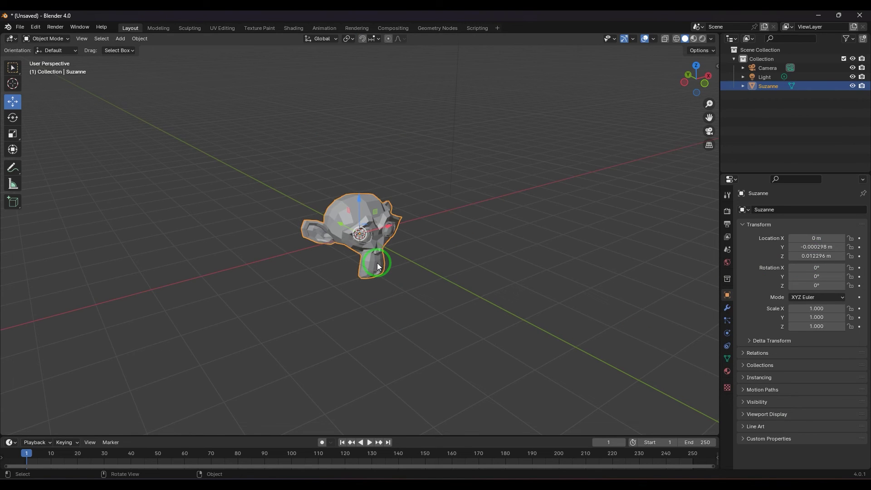
key(g)
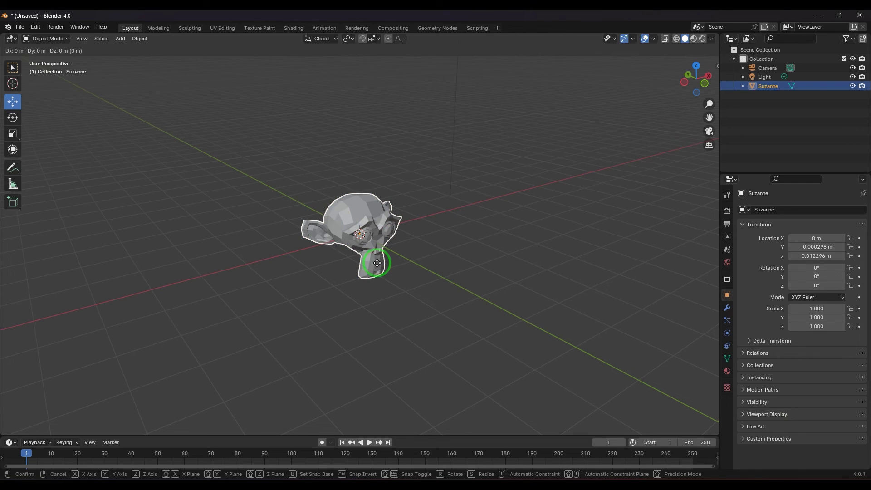
key(shift+x)
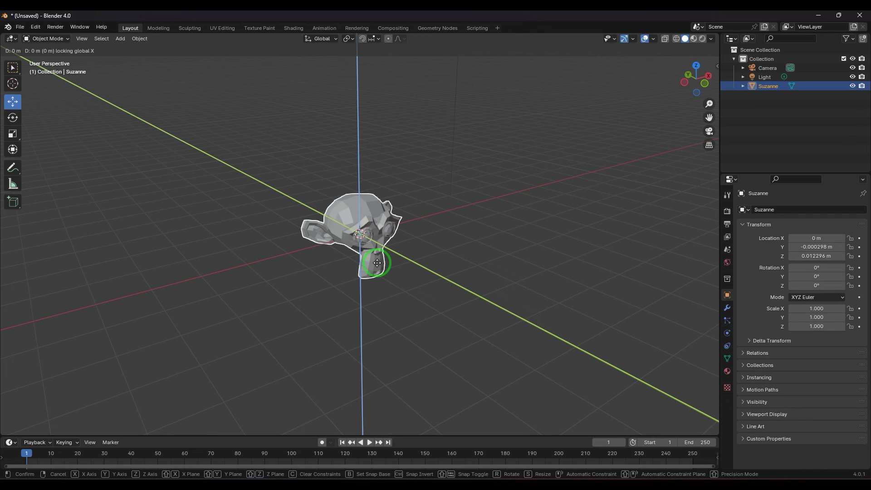
drag(377, 263, 355, 249)
click(781, 286)
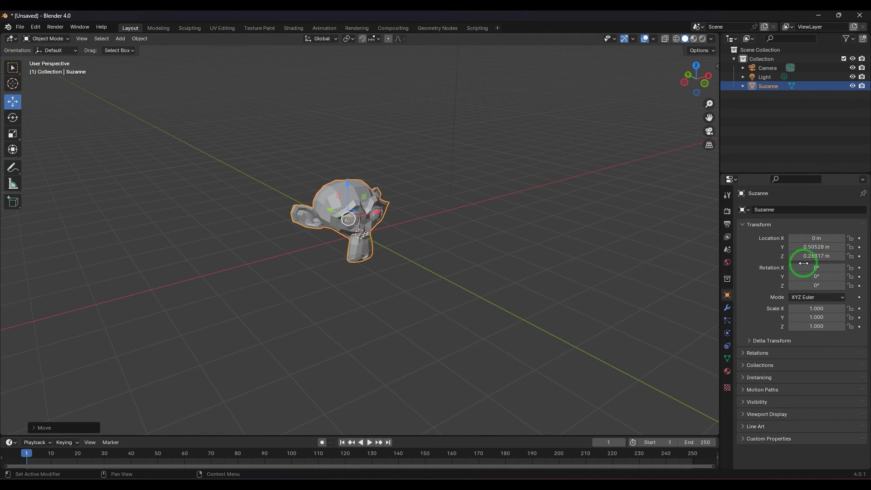
key(alt+g)
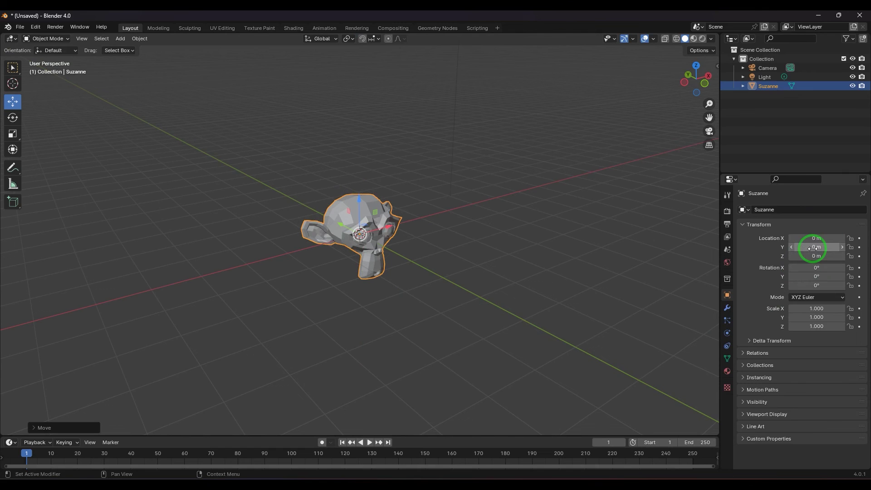
Step: Grab the monkey by 5 m with the global X axis locked, and cancel the move
key(g)
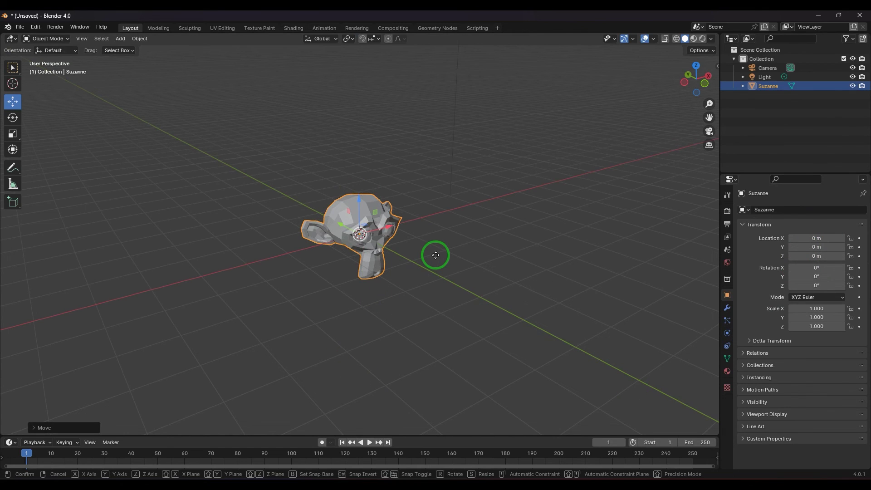
key(shift+x)
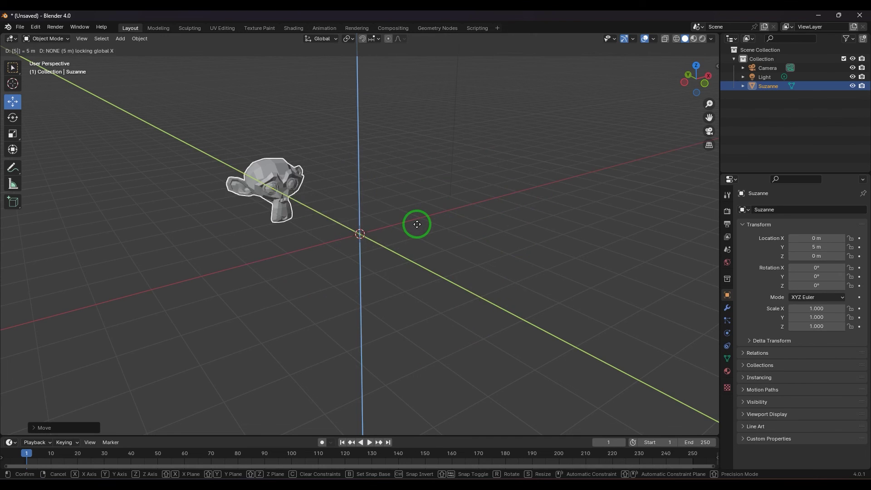
right_click(370, 265)
click(370, 265)
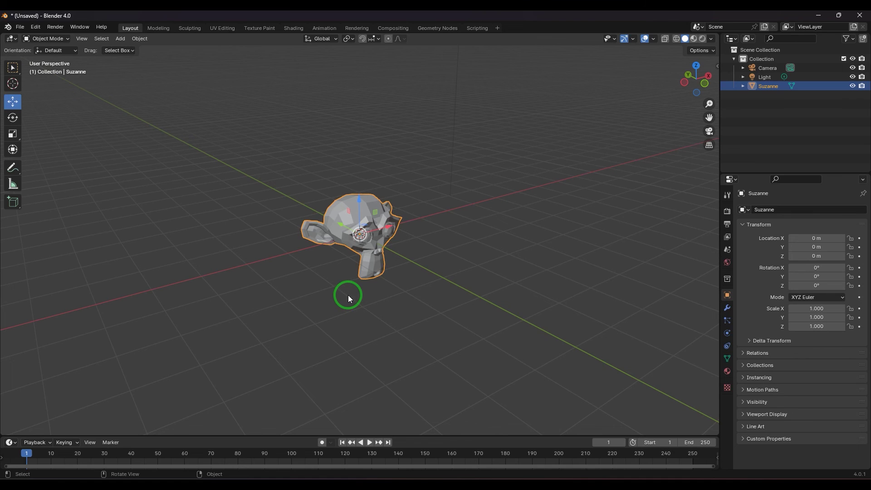
Step: Grab the monkey 2 m along the global X axis, and reset its X location to 0
key(g)
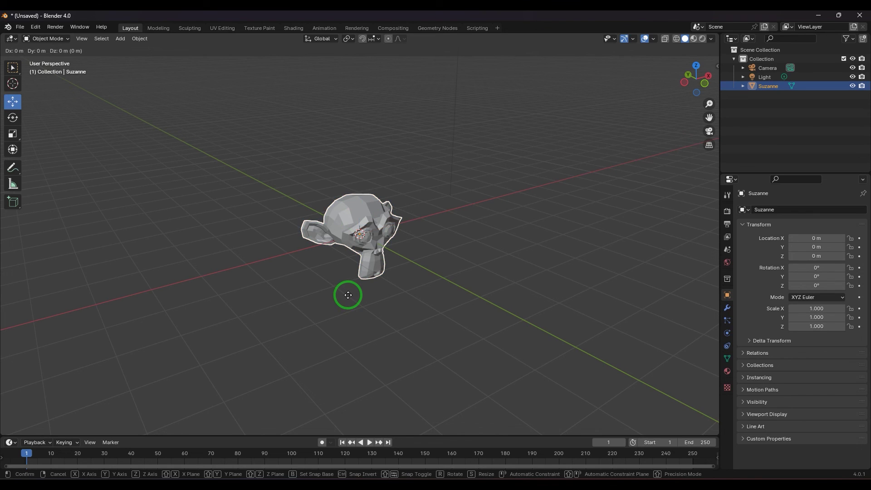
key(x)
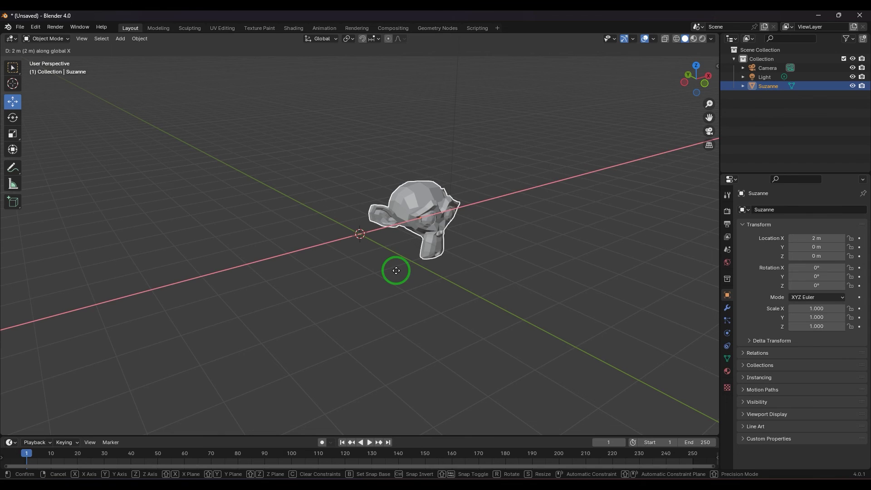
click(396, 271)
click(812, 237)
text(0)
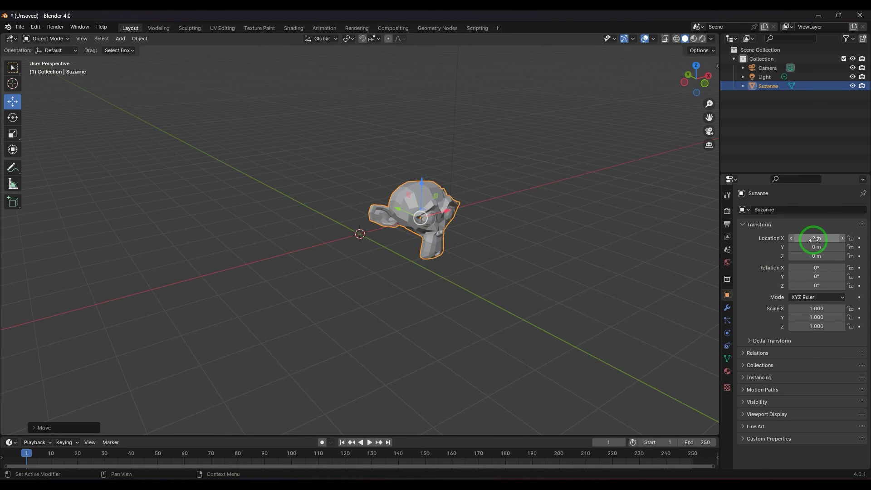
key(Return)
Step: Start a Grab on the monkey constrained to the global X axis, and clear the constraint while keeping the Grab active
key(g)
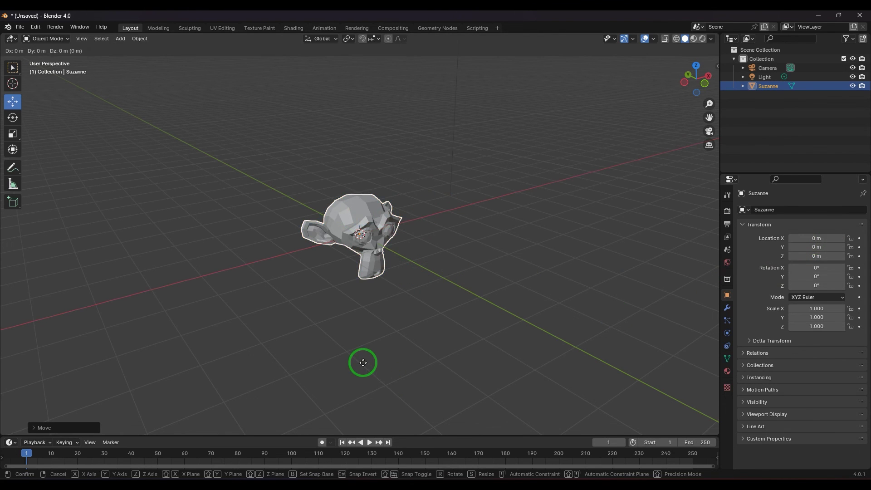
key(x)
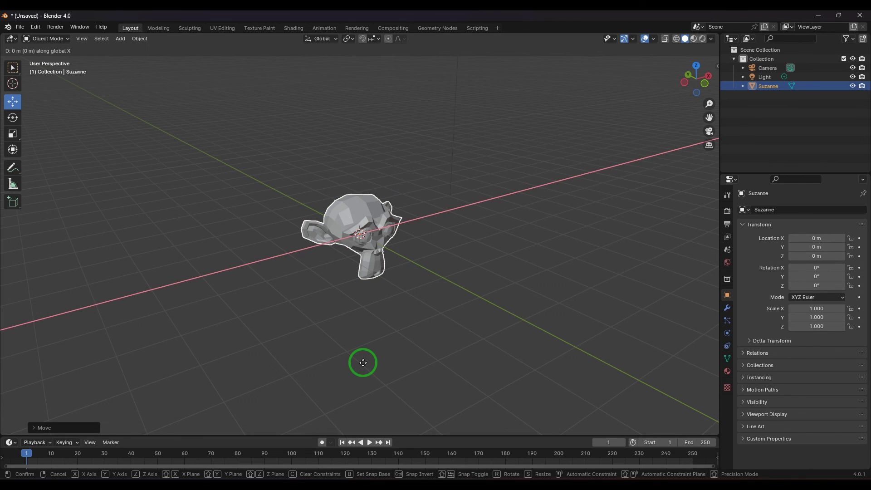
key(c)
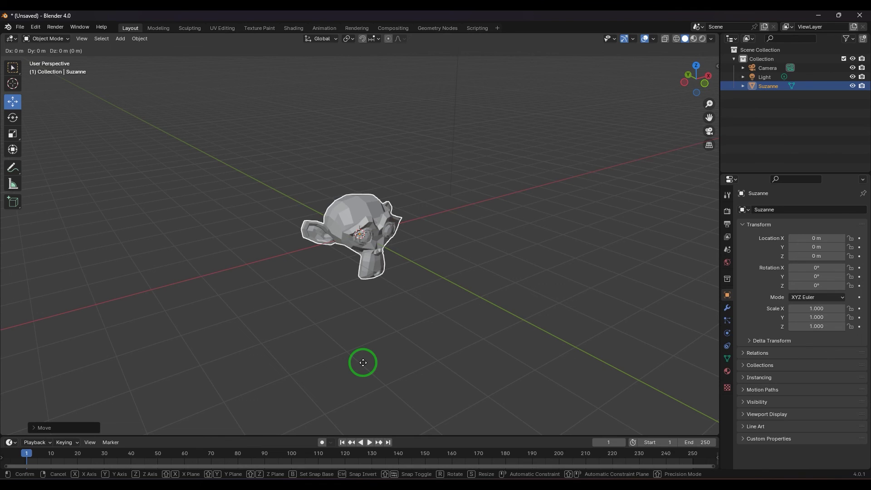
Step: Constrain the active Grab to global X again, release the constraint to place the monkey freely, and reset its location to zero
key(x)
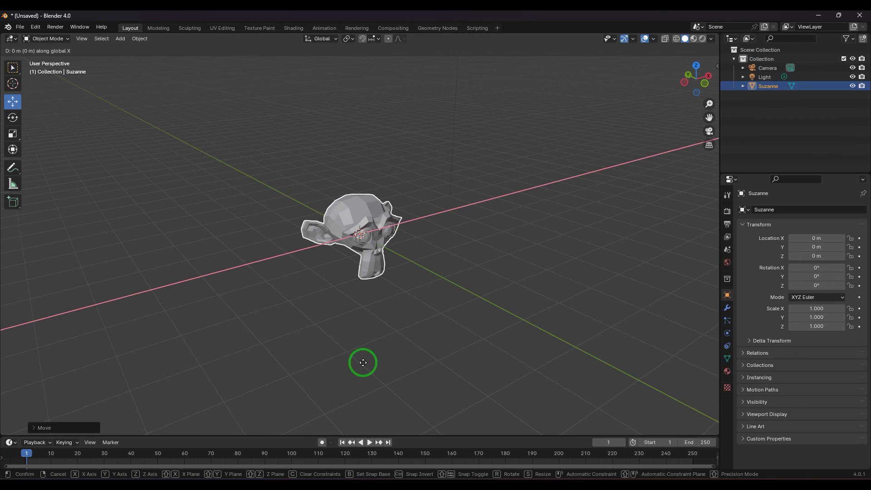
drag(363, 362, 424, 326)
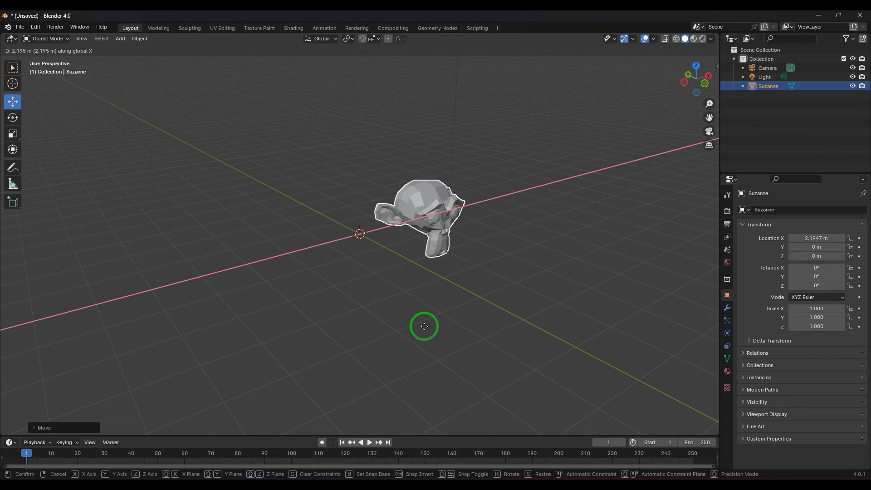
key(x)
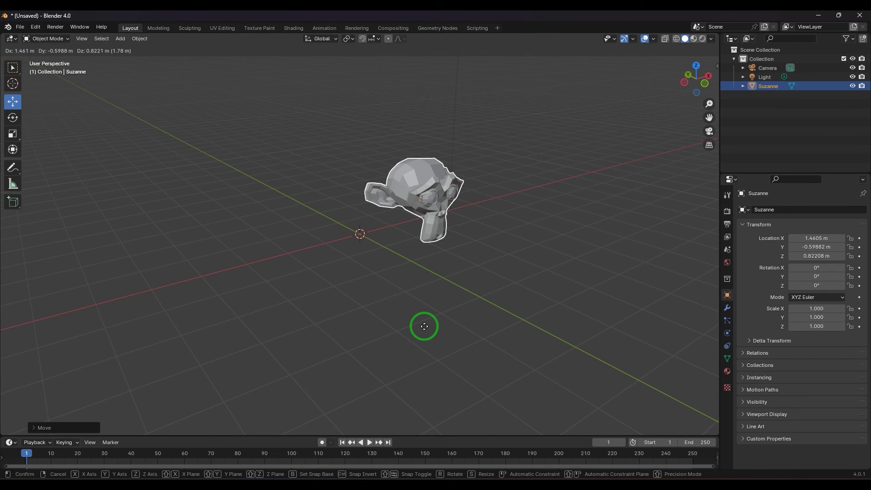
drag(424, 326, 398, 328)
right_click(399, 328)
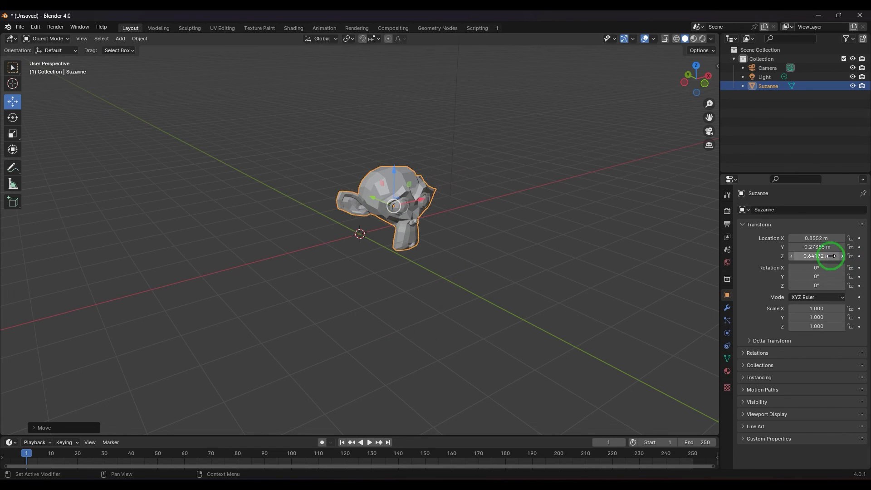
key(BackSpace)
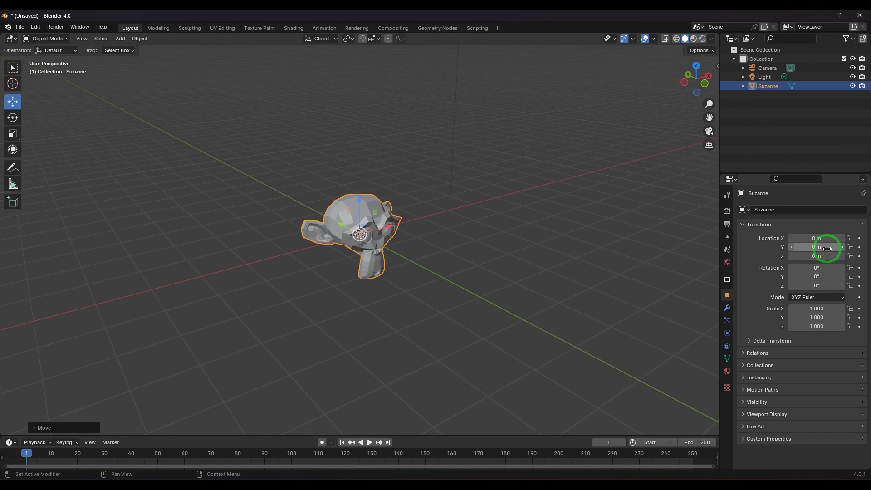
Step: Reselect the monkey and activate the Move tool from the quick tool list at the pointer
click(395, 339)
click(369, 257)
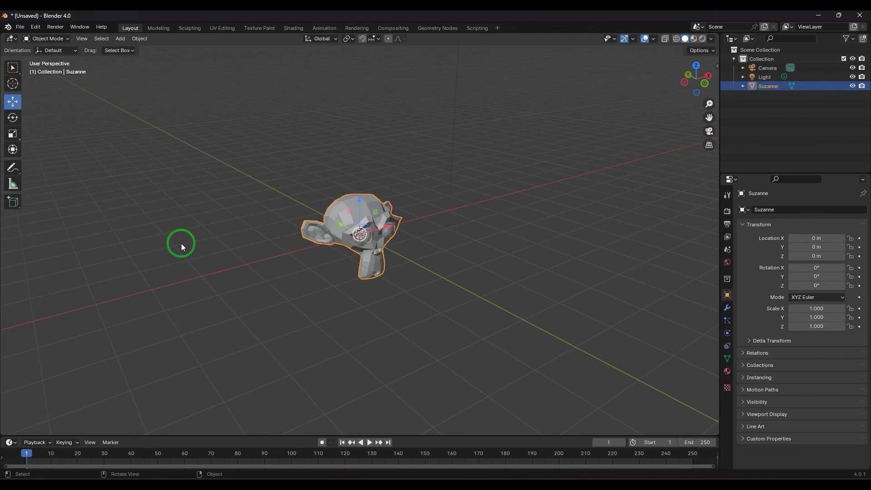
key(shift+space)
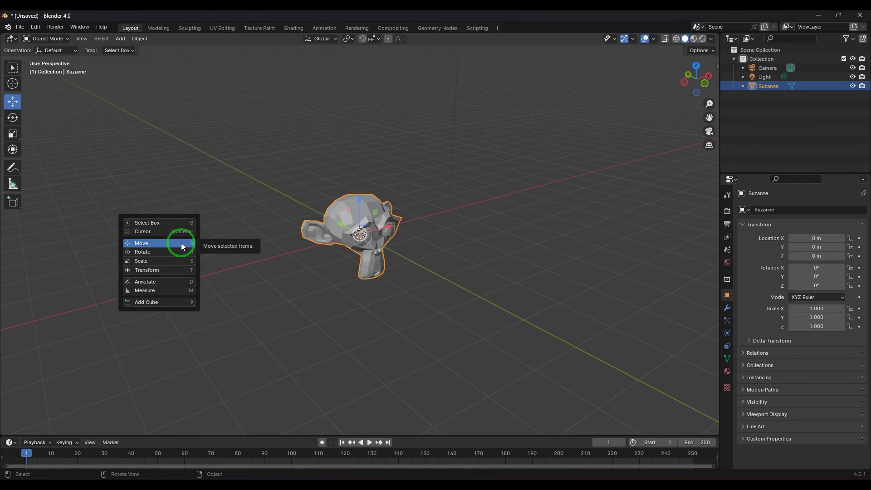
click(181, 243)
Step: Deselect and reselect the monkey, and start and confirm a Grab without moving it
click(233, 199)
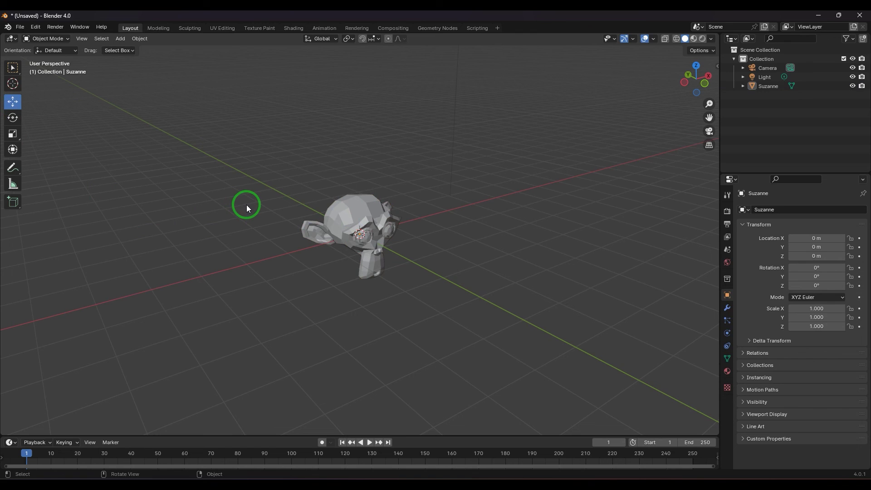
click(336, 222)
key(g)
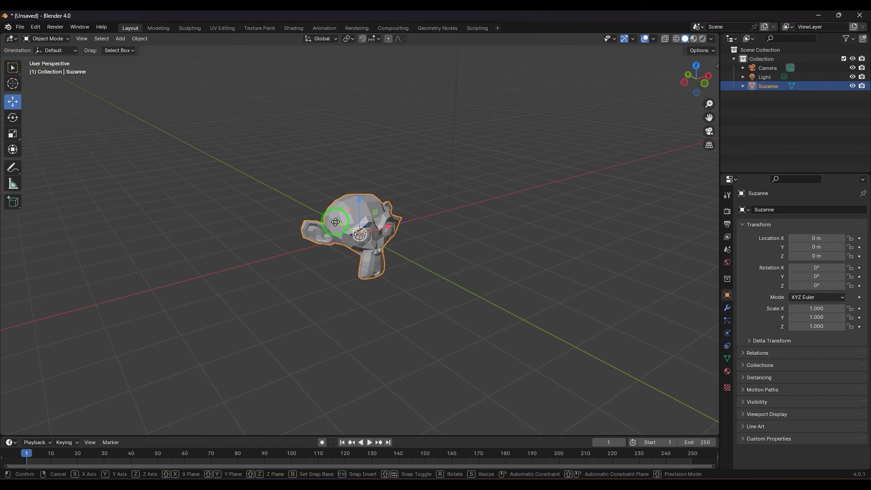
click(335, 221)
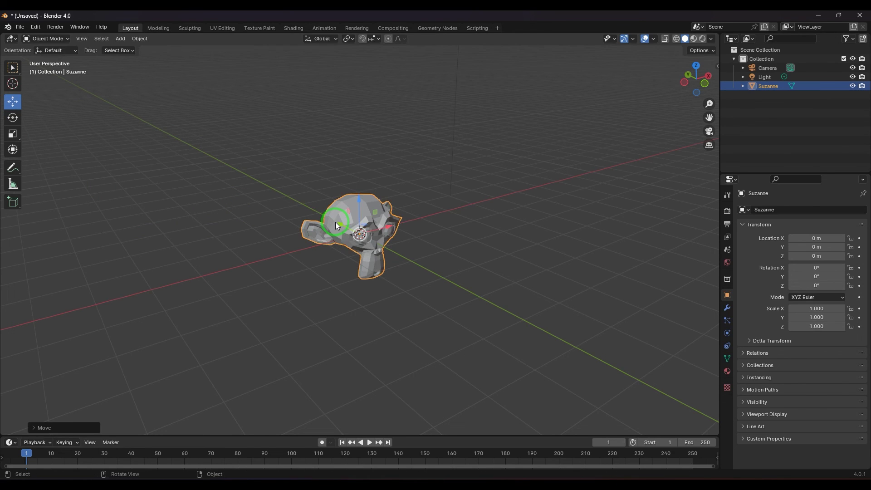
Step: Box-select over the monkey's ear area with the Move tool active and deselect again, repeating once
drag(268, 191, 313, 286)
click(266, 228)
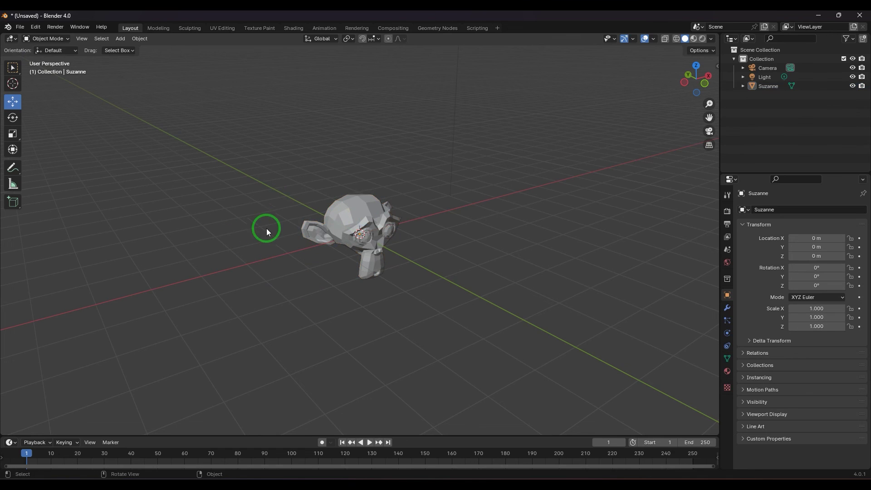
drag(265, 227, 312, 251)
click(316, 270)
Step: Look up the Move command among the object transform operations without running it
click(81, 42)
mouse_move(93, 41)
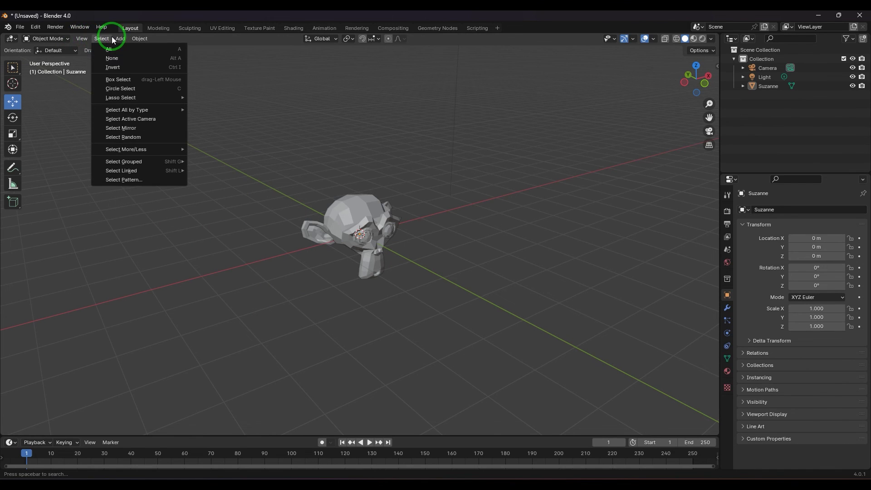
mouse_move(144, 49)
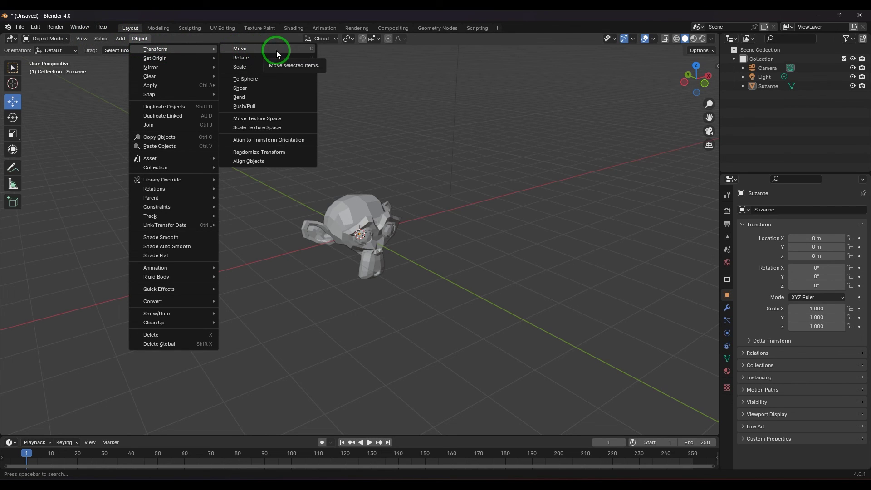
key(Escape)
Step: Select the monkey, rotate it freely to about X -55°, Y -36° and Z 47°, and reset its rotation to zero
click(380, 230)
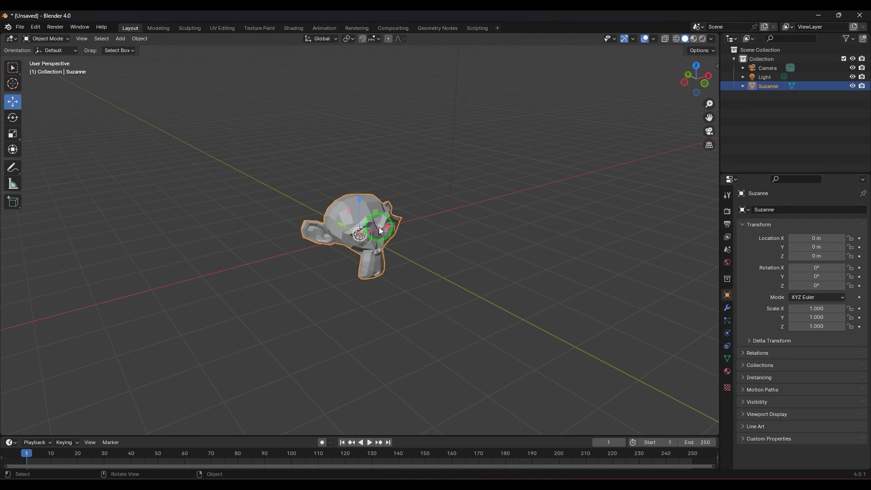
click(141, 39)
mouse_move(152, 50)
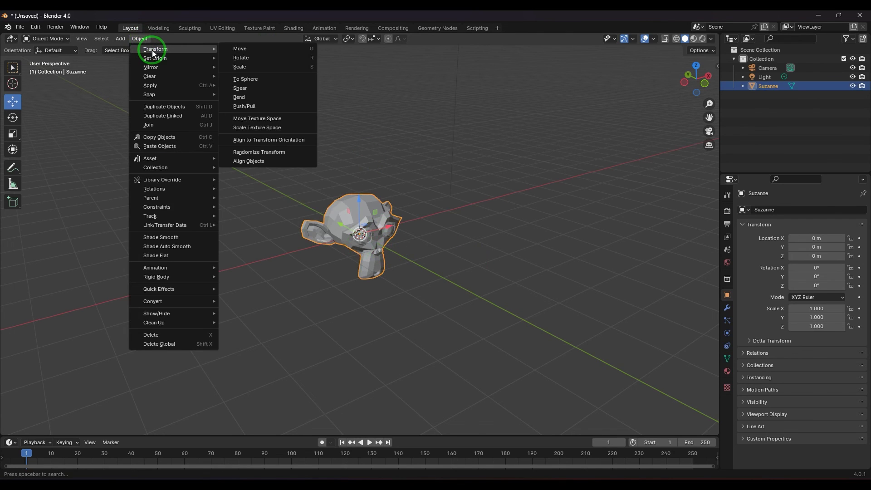
click(247, 57)
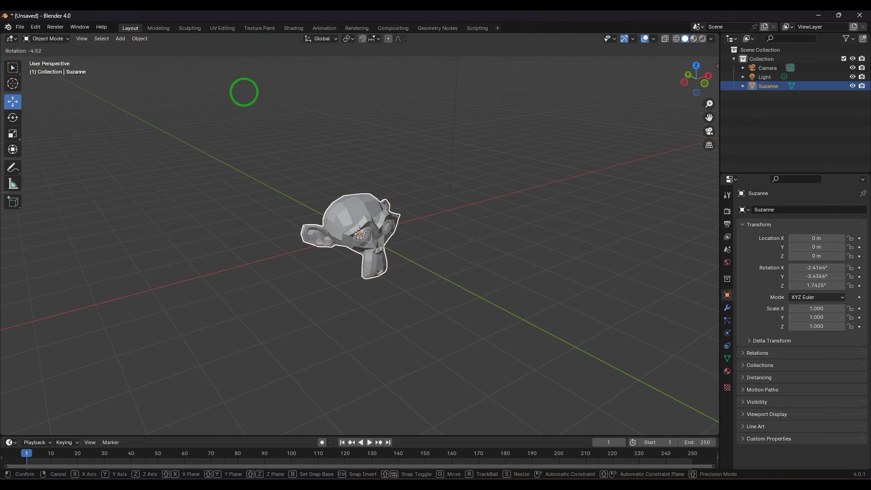
click(298, 245)
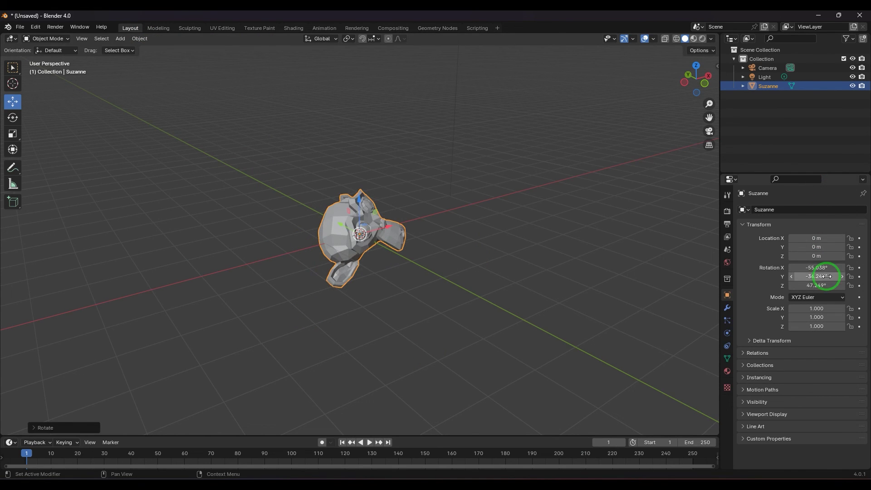
key(BackSpace)
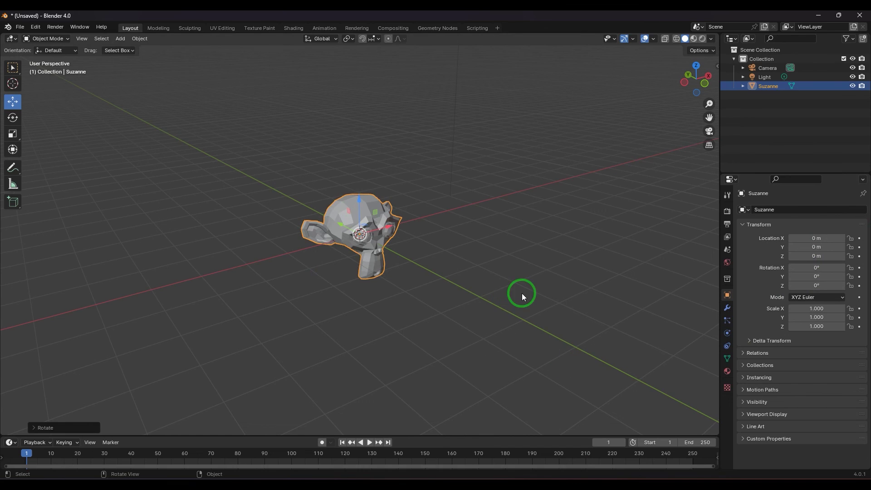